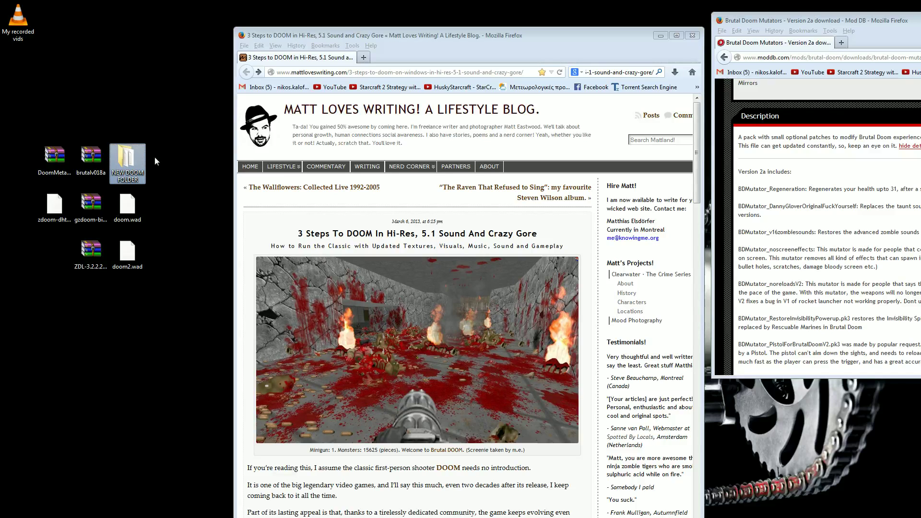
# Step: Go through the DOOM setup article on mattloveswriting.com as far as the Step 1 ingredients list
pyautogui.moveTo(144, 174)
pyautogui.click(171, 175)
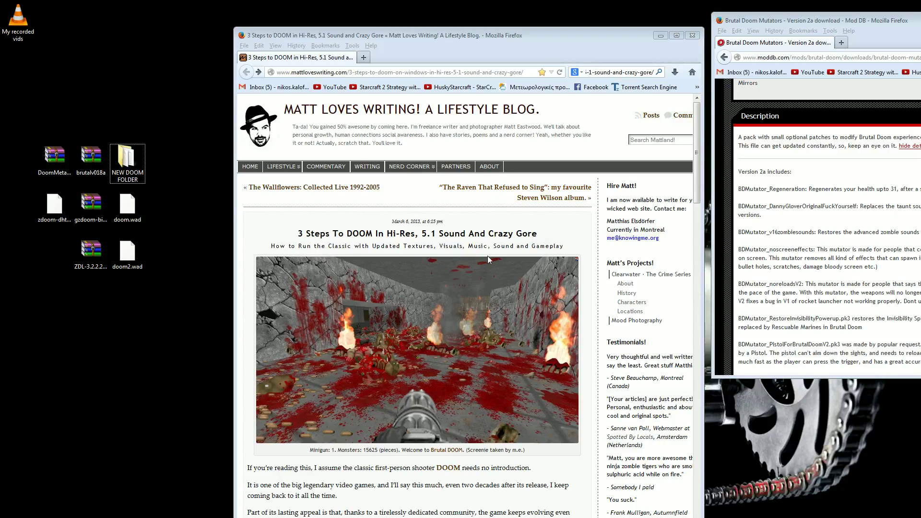
pyautogui.click(551, 225)
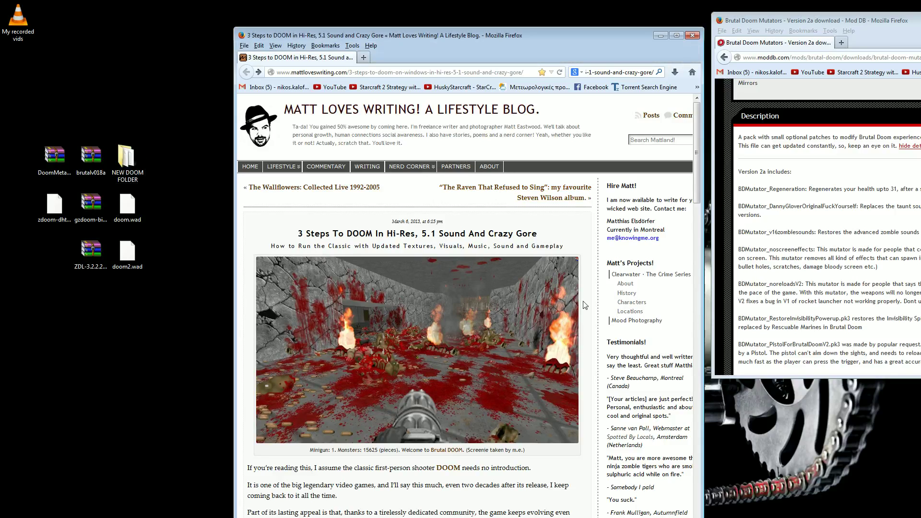
pyautogui.scroll(-1, 586, 314)
pyautogui.scroll(-3, 586, 314)
pyautogui.scroll(4, 586, 314)
pyautogui.scroll(-6, 391, 203)
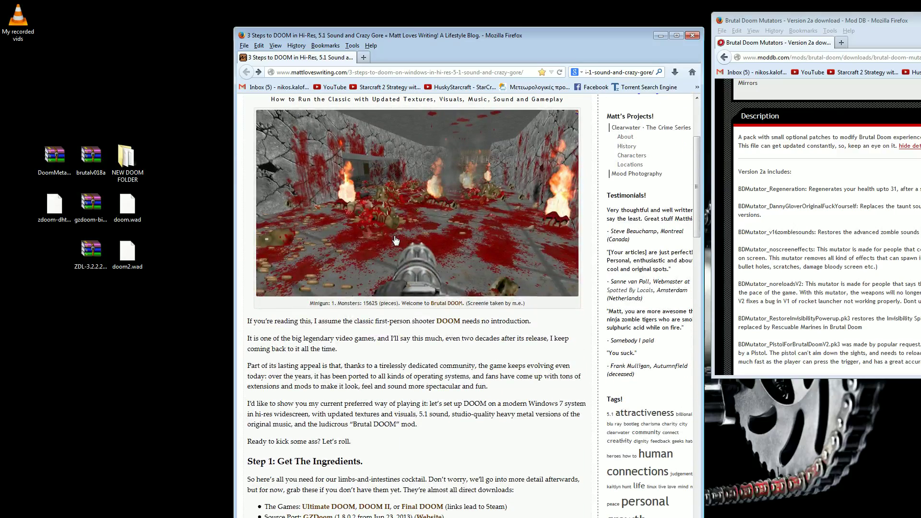
pyautogui.scroll(-6, 395, 240)
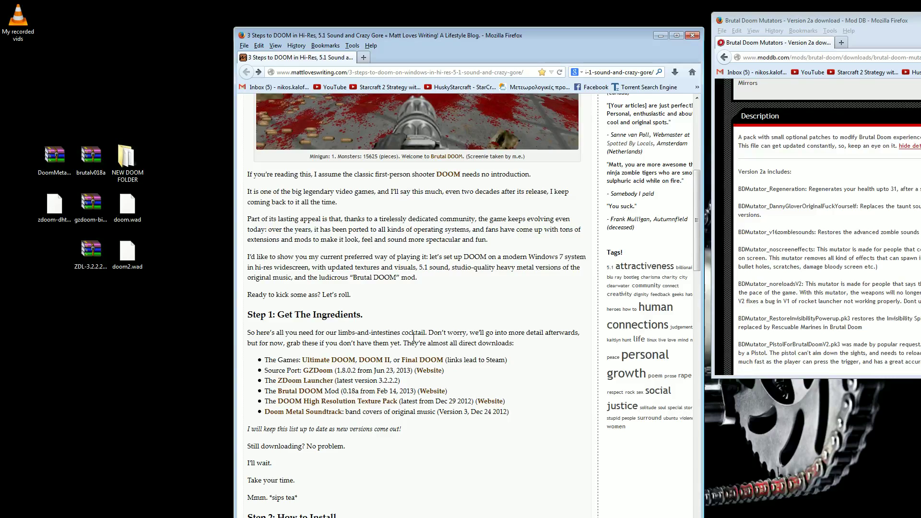
# Step: Identify the doom.wad and doom2.wad game files on the desktop by selecting each one, then return to the article
pyautogui.click(126, 205)
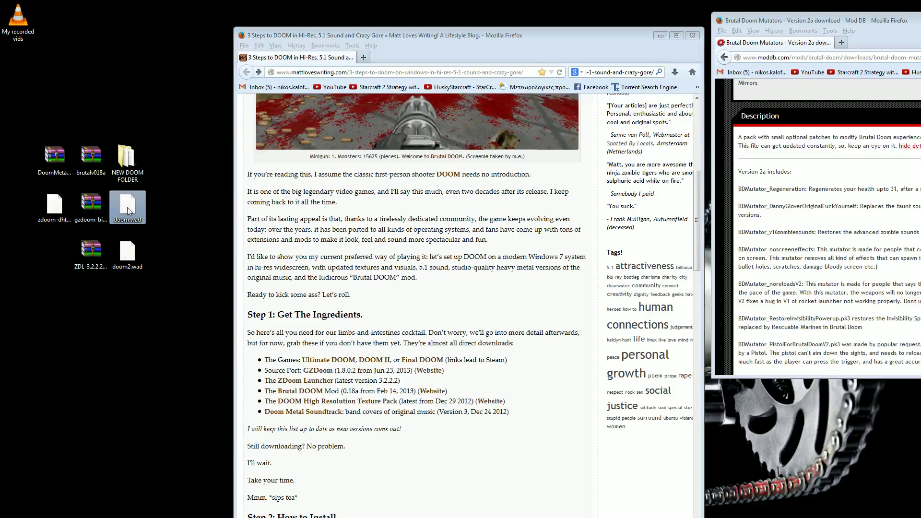
pyautogui.click(132, 255)
pyautogui.click(153, 264)
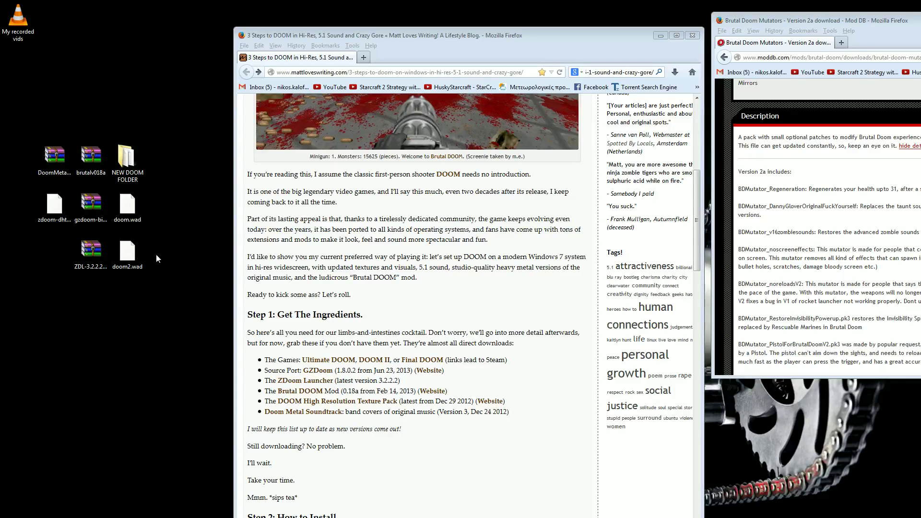
pyautogui.click(127, 207)
pyautogui.click(169, 229)
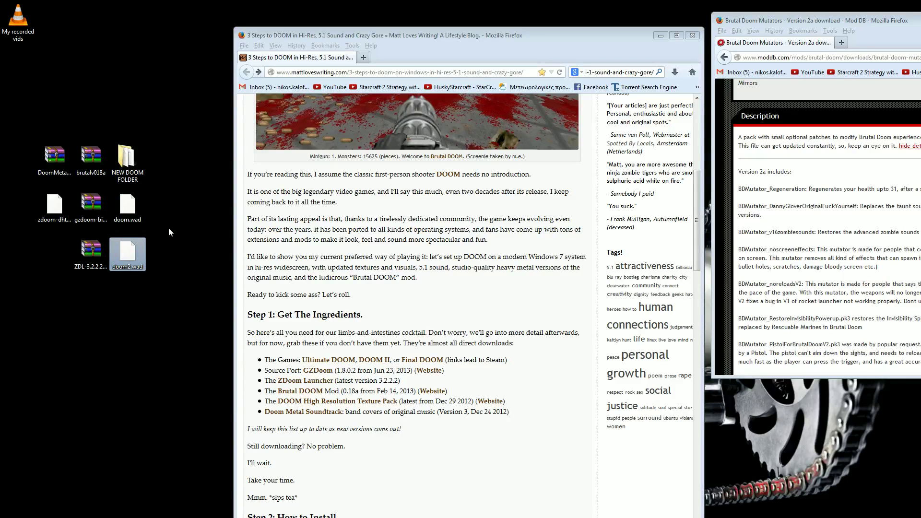
pyautogui.click(442, 456)
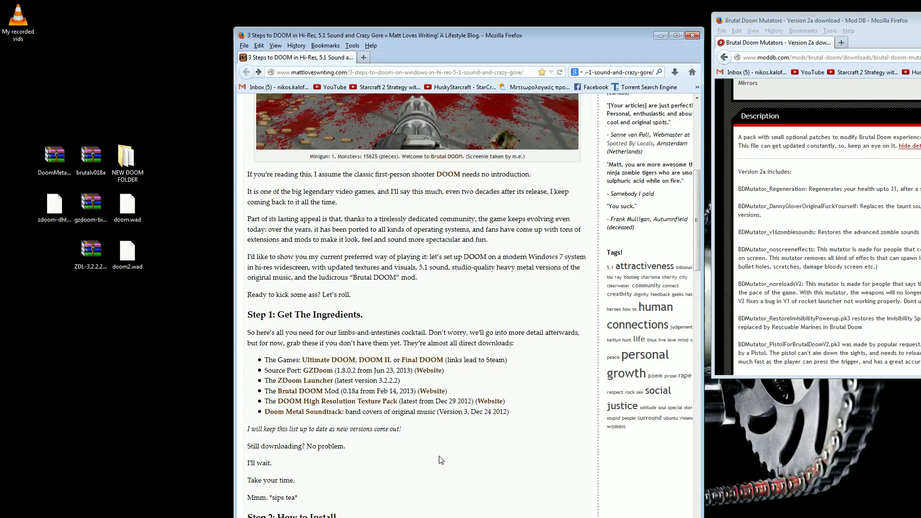
# Step: Check the article's GZDoom download, dismiss its save prompt, and select the matching gzdoom-bin-1-8-02 archive on the desktop
pyautogui.click(317, 373)
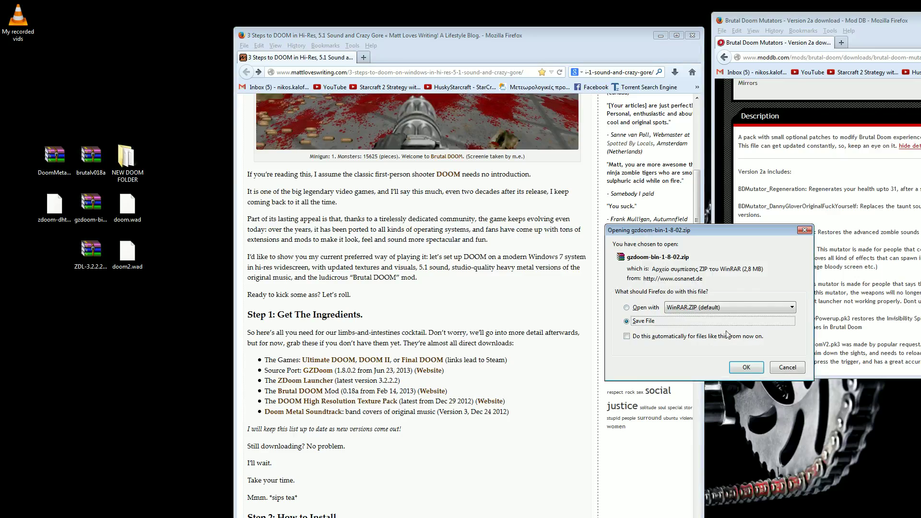
pyautogui.click(787, 368)
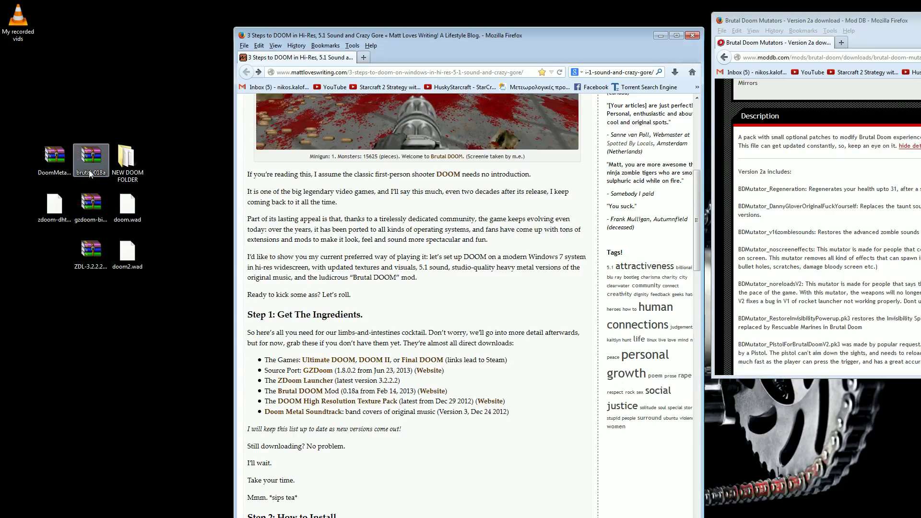
pyautogui.click(93, 207)
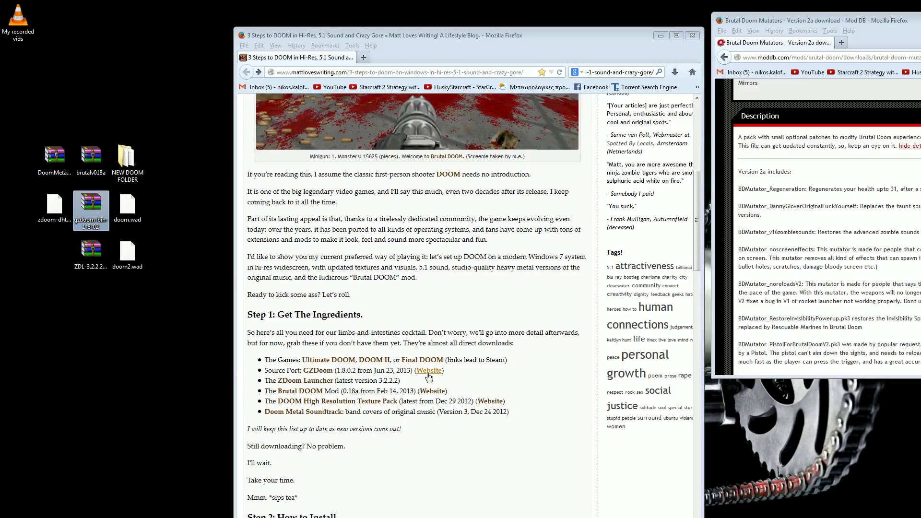
# Step: Check the article's ZDoom Launcher download, dismiss its save prompt, and select the matching ZDL-3.2.2.2-stable archive on the desktop
pyautogui.click(301, 382)
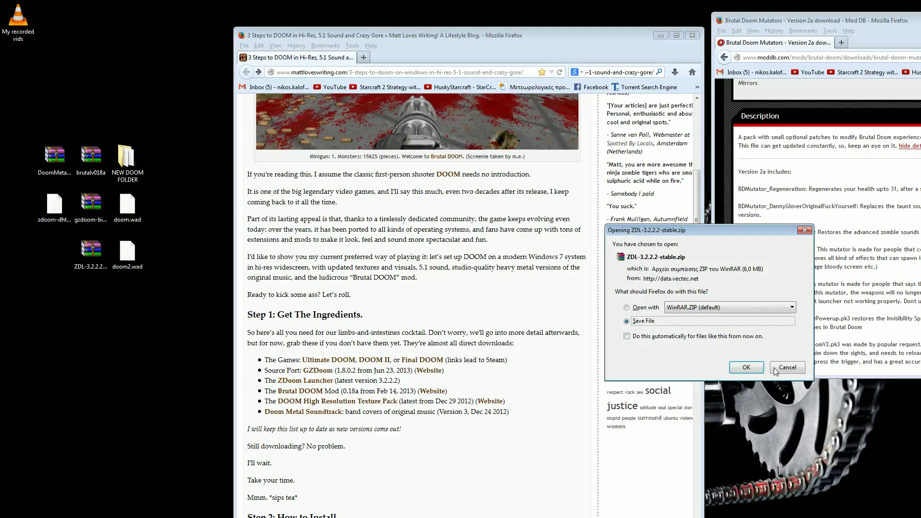
pyautogui.click(787, 367)
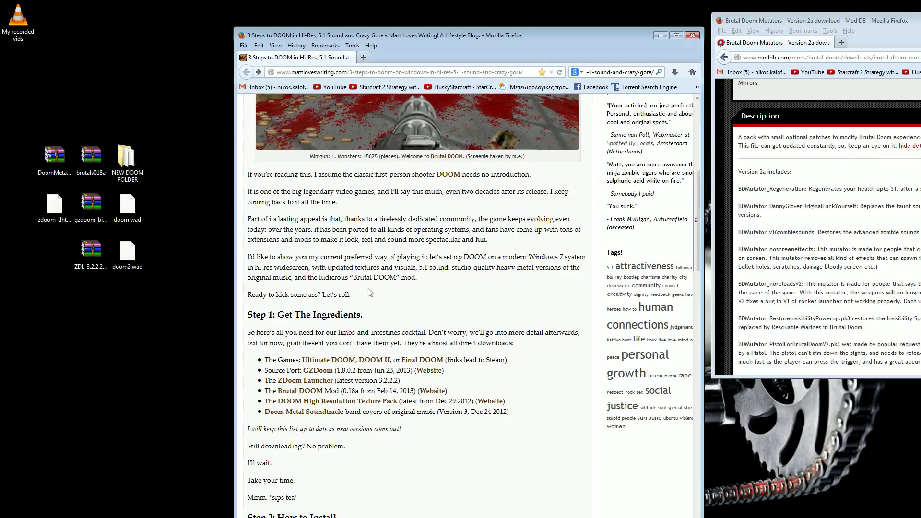
pyautogui.click(96, 253)
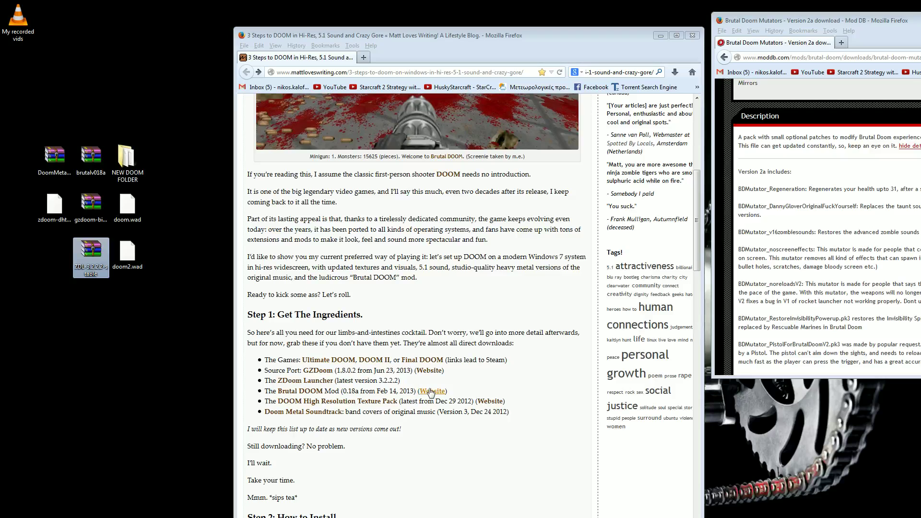
# Step: Check the article's Brutal DOOM Mod download, dismiss its save prompt, and select the matching brutalv018a archive on the desktop
pyautogui.click(283, 392)
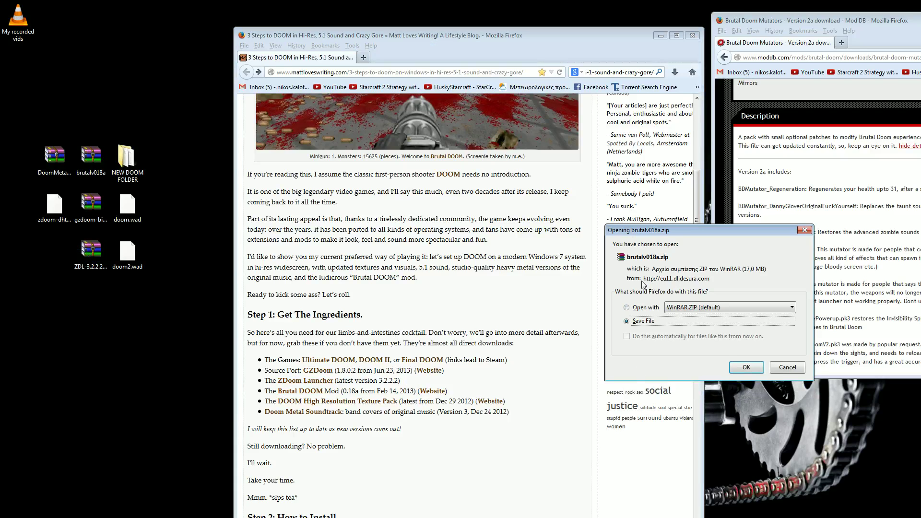
pyautogui.click(787, 367)
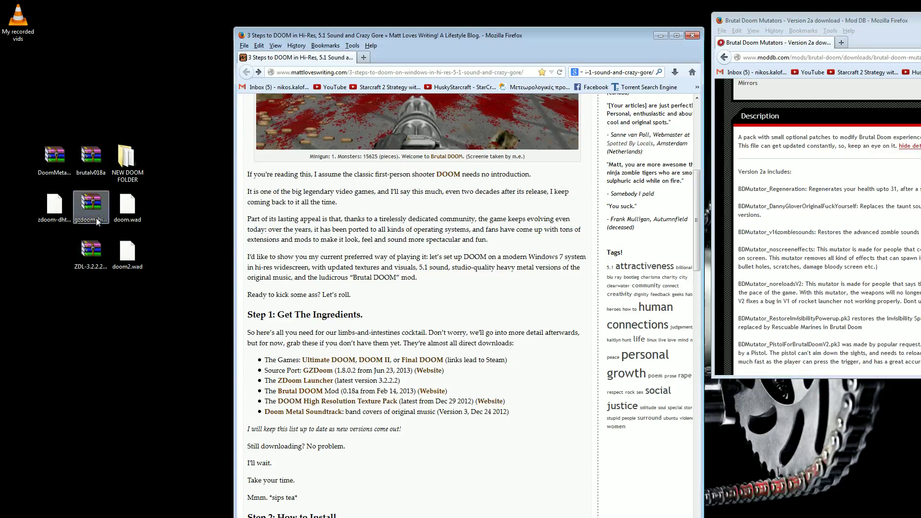
pyautogui.click(99, 160)
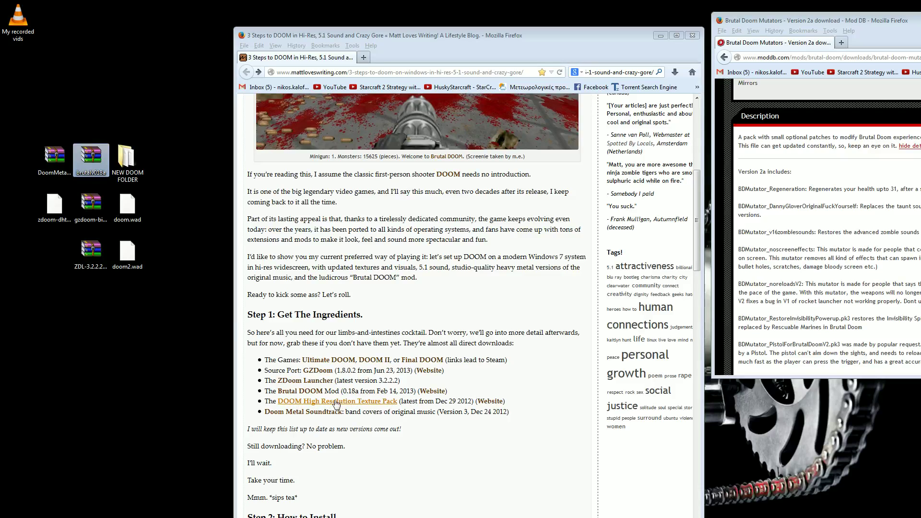
# Step: Check the article's DOOM High Resolution Texture Pack download and dismiss the save prompt for zdoom-dhtp-20121229.pk3
pyautogui.click(373, 403)
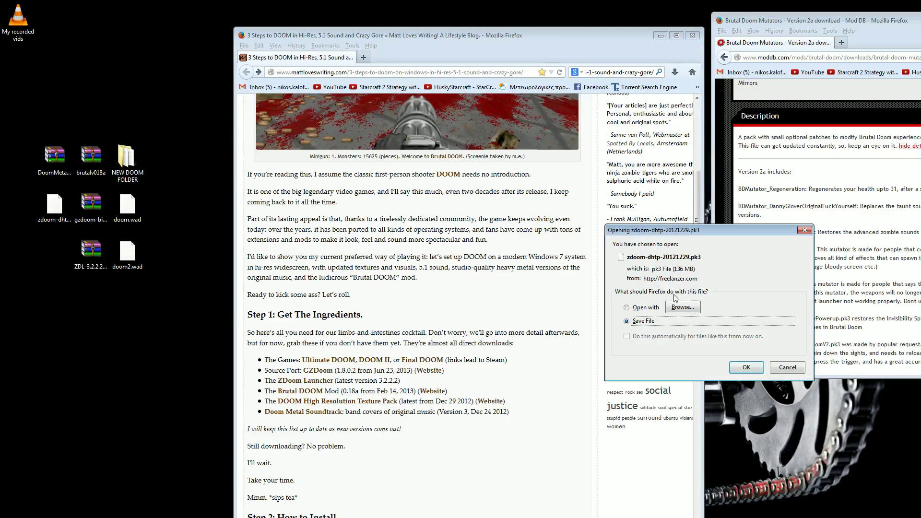
pyautogui.click(788, 369)
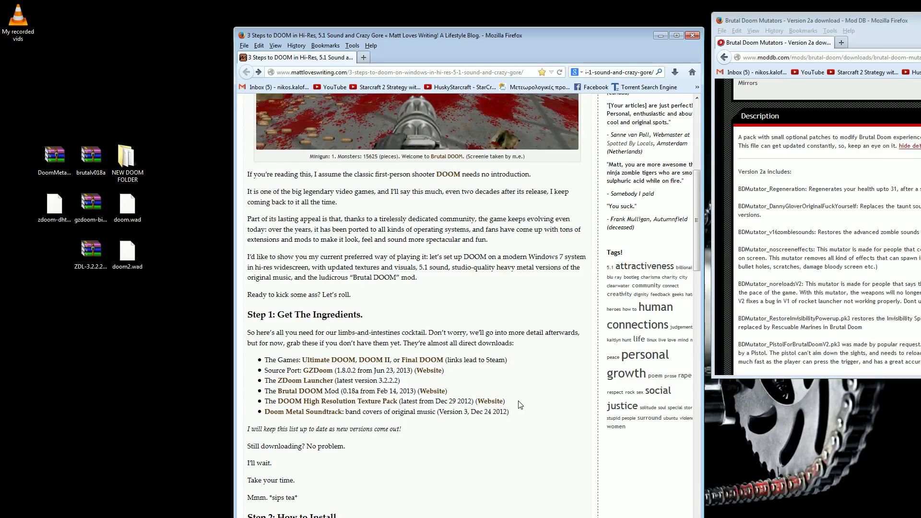
pyautogui.scroll(1, 518, 405)
pyautogui.scroll(-2, 518, 404)
pyautogui.scroll(1, 519, 405)
# Step: Review the required desktop files: the four archives, the zdoom-dhtp-20121229.pk3 texture pack, doom.wad and doom2.wad
pyautogui.click(94, 264)
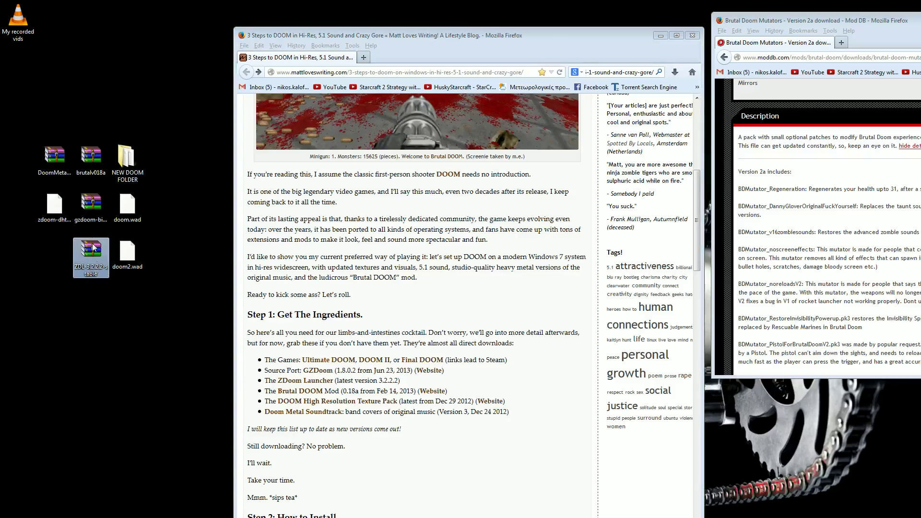
pyautogui.click(91, 215)
pyautogui.click(87, 149)
pyautogui.click(68, 159)
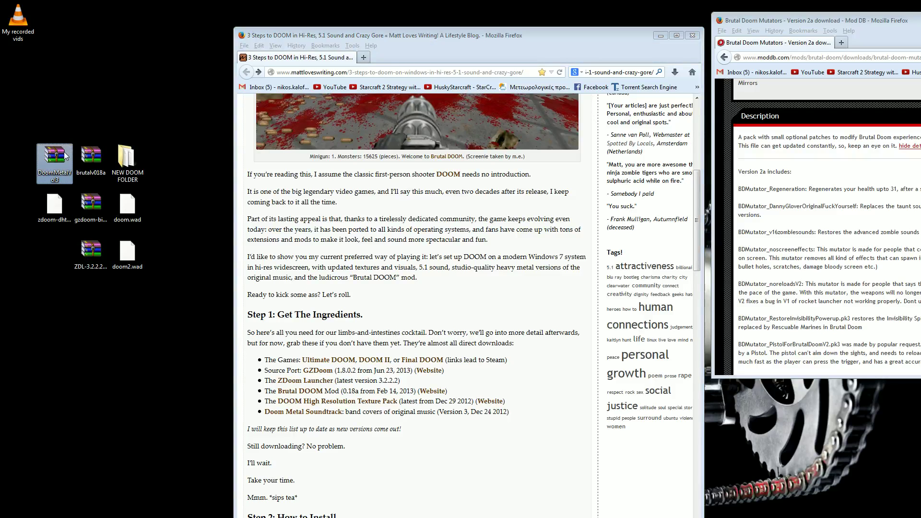
pyautogui.click(56, 203)
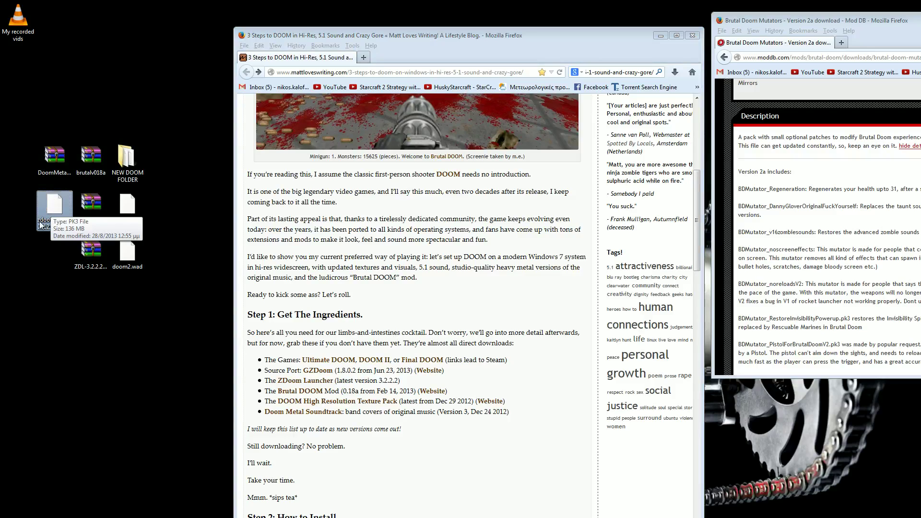
pyautogui.moveTo(154, 203); pyautogui.dragTo(113, 282)
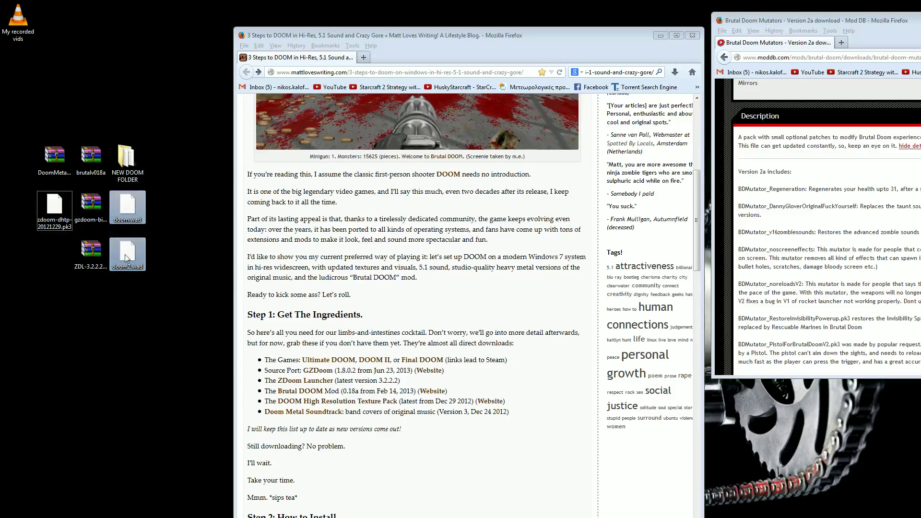
pyautogui.click(175, 244)
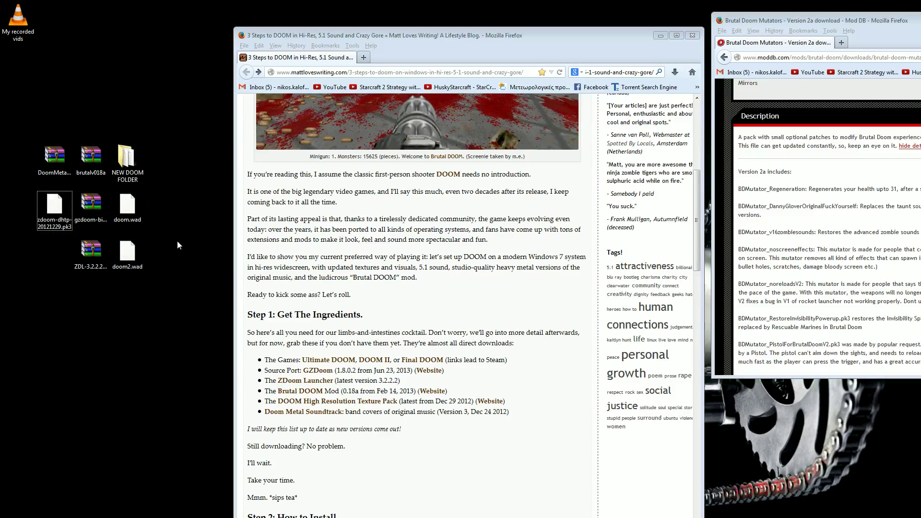
# Step: Open NEW DOOM FOLDER near the desktop icons and select the DoomMetalVol3, brutalv018a, gzdoom-bin-1-8-02 and ZDL-3.2.2.2-stable archives on the desktop
pyautogui.doubleClick(132, 156)
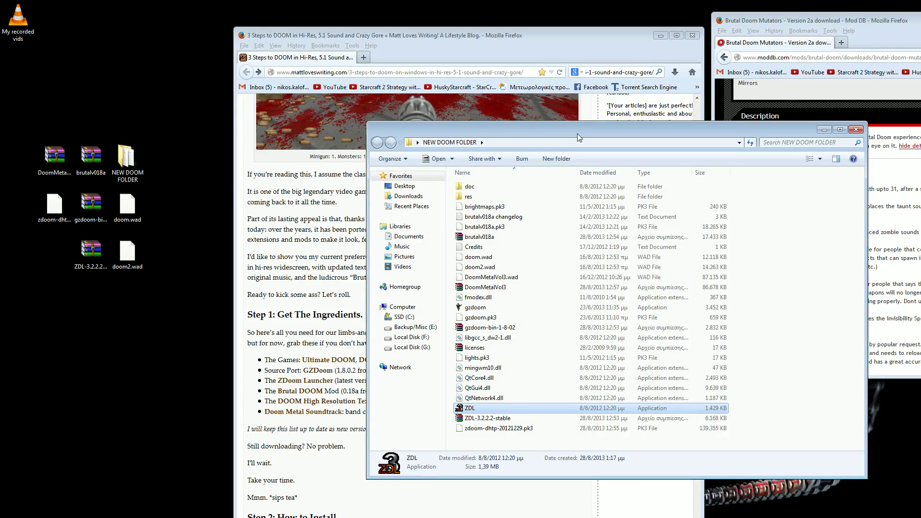
pyautogui.moveTo(577, 134); pyautogui.dragTo(500, 146)
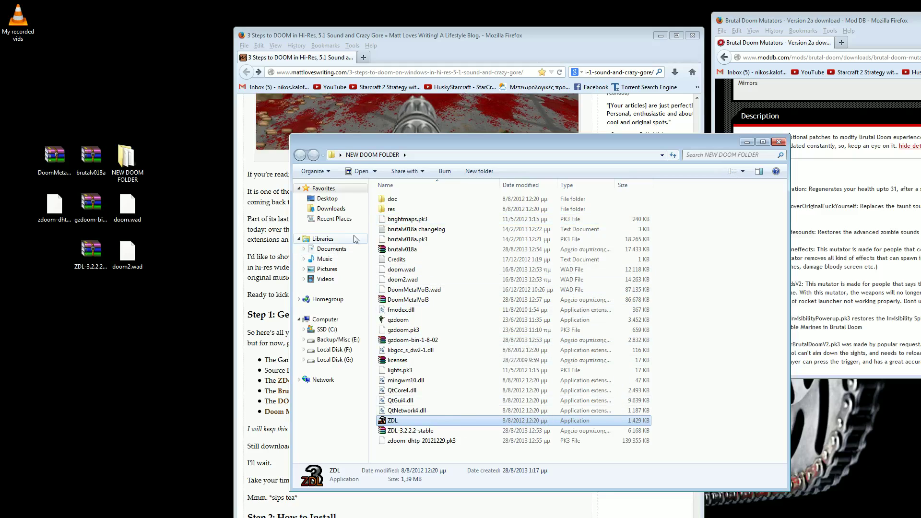
pyautogui.click(62, 159)
pyautogui.keyDown('ctrl'); pyautogui.click(84, 160); pyautogui.keyUp('ctrl')
pyautogui.keyDown('ctrl'); pyautogui.click(89, 205); pyautogui.keyUp('ctrl')
pyautogui.keyDown('ctrl'); pyautogui.click(93, 250); pyautogui.keyUp('ctrl')
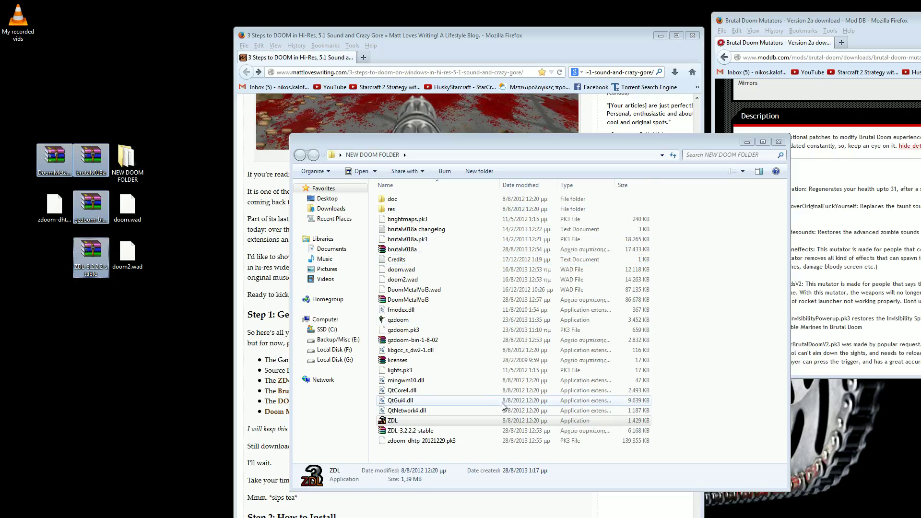
# Step: Identify the brutalv018a, DoomMetalVol3, gzdoom-bin-1-8-02 and ZDL-3.2.2.2-stable archives inside NEW DOOM FOLDER by selecting them together, then clear the selection
pyautogui.click(454, 250)
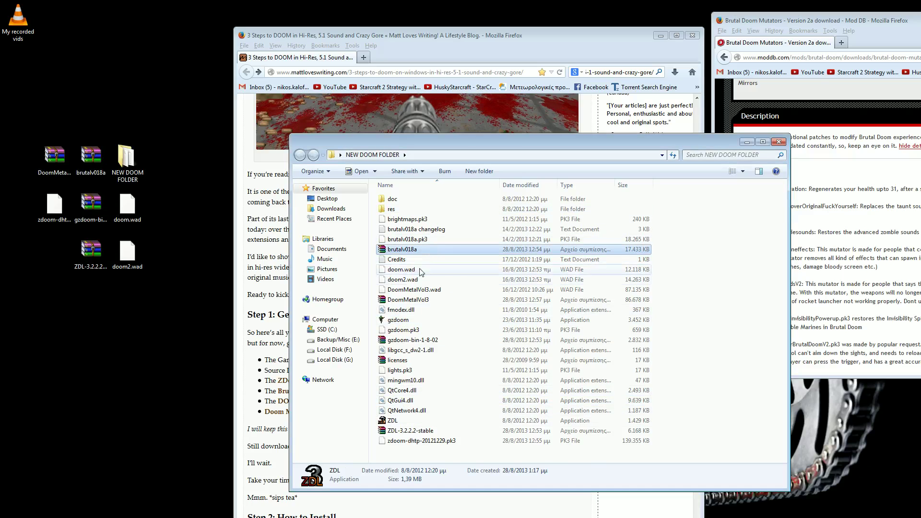
pyautogui.keyDown('ctrl'); pyautogui.click(411, 300); pyautogui.keyUp('ctrl')
pyautogui.keyDown('ctrl'); pyautogui.click(411, 341); pyautogui.keyUp('ctrl')
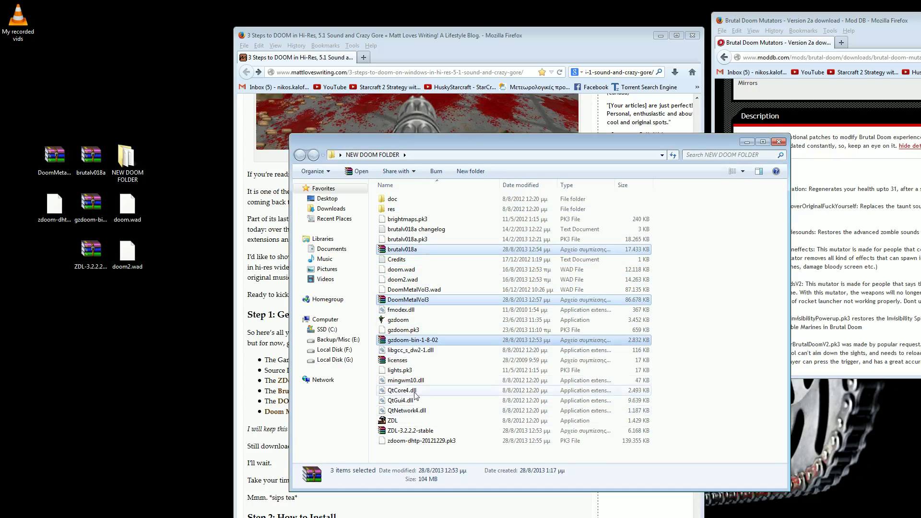
pyautogui.keyDown('ctrl'); pyautogui.click(411, 432); pyautogui.keyUp('ctrl')
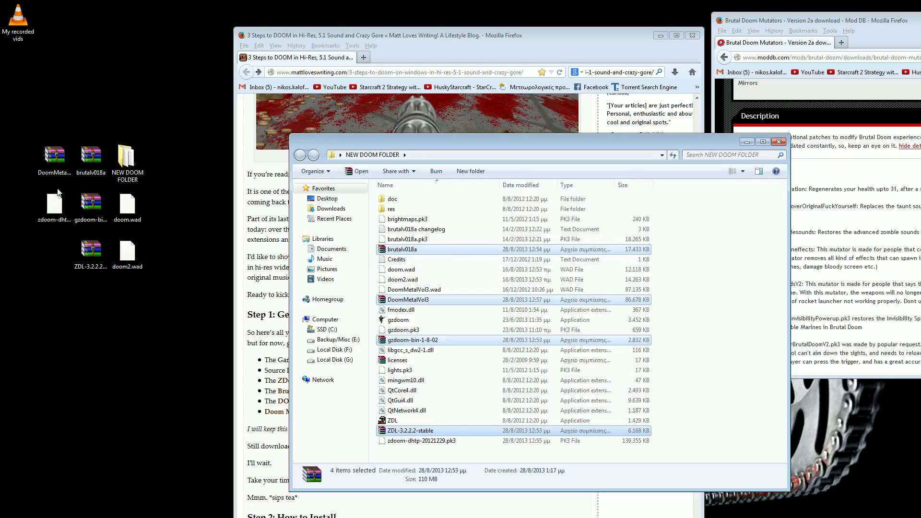
pyautogui.click(716, 319)
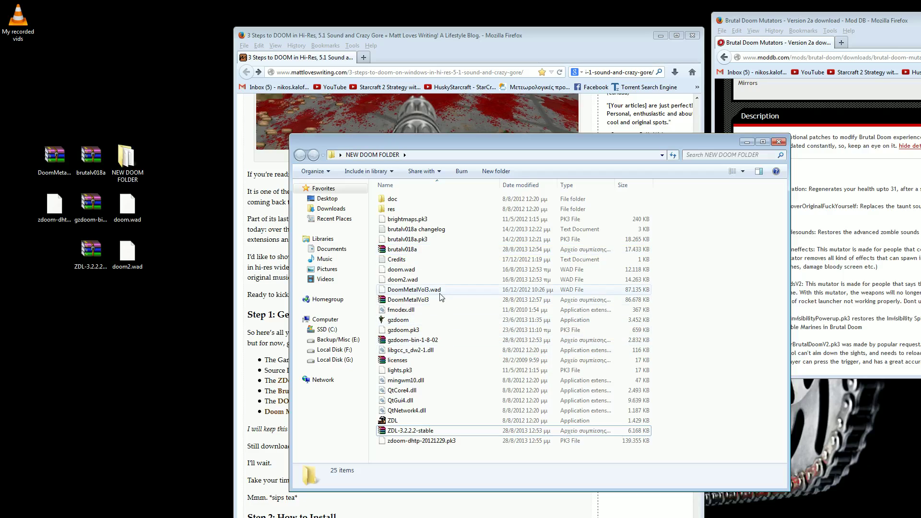
# Step: Identify the non-archive files on the desktop by selecting zdoom-dhtp-20121229.pk3, doom.wad and doom2.wad together, then clear the selection
pyautogui.click(54, 212)
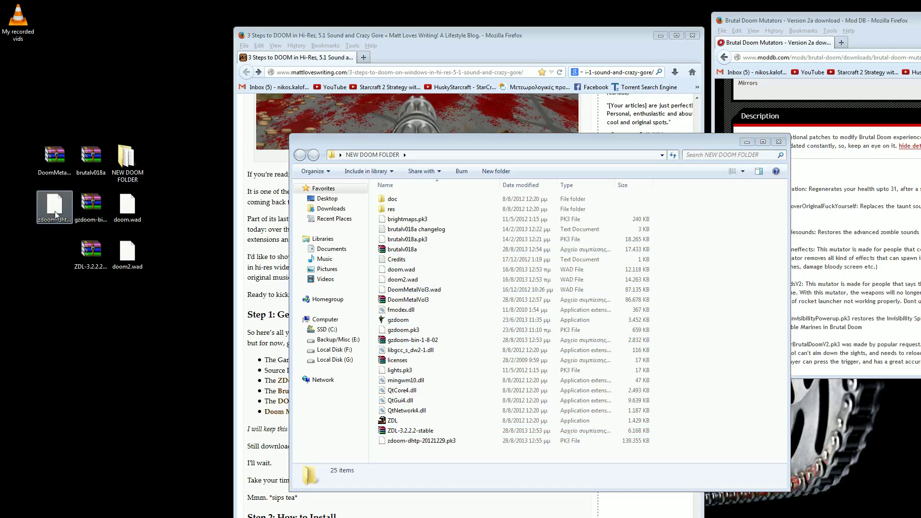
pyautogui.moveTo(54, 210); pyautogui.dragTo(122, 211)
pyautogui.keyDown('ctrl'); pyautogui.click(122, 211); pyautogui.keyUp('ctrl')
pyautogui.keyDown('ctrl'); pyautogui.click(128, 252); pyautogui.keyUp('ctrl')
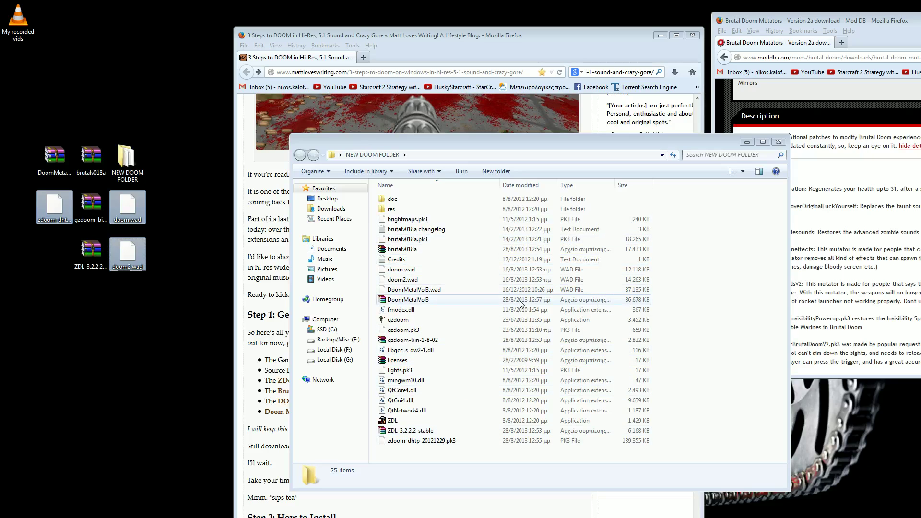
pyautogui.click(735, 262)
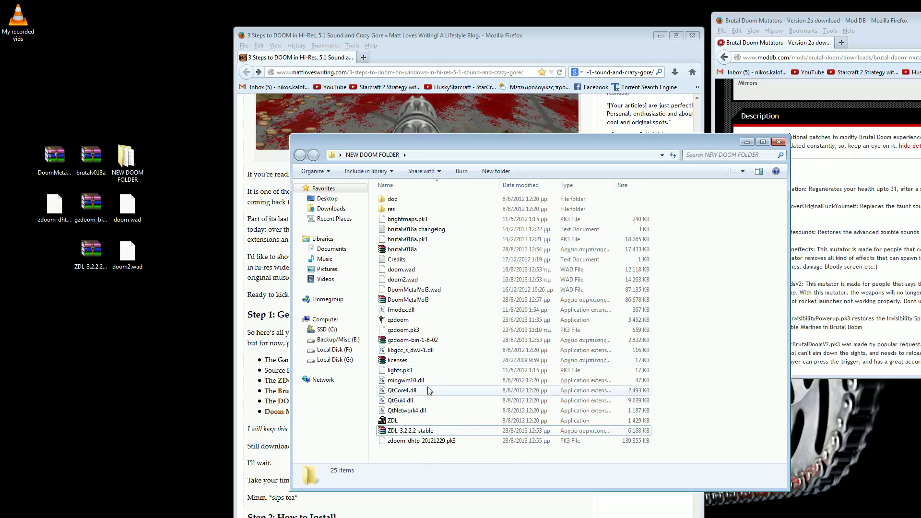
# Step: Launch ZDL from NEW DOOM FOLDER, move its window clear of the folder listing and display its source port and IWAD settings
pyautogui.click(400, 423)
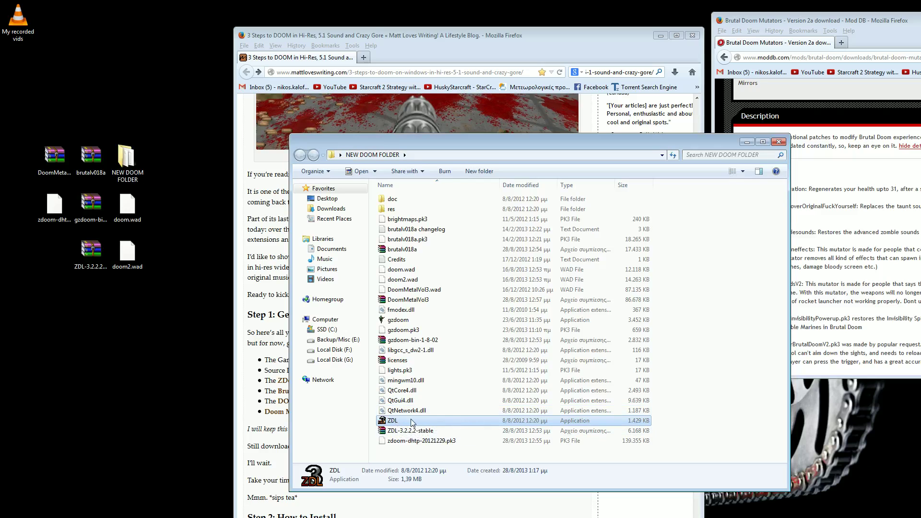
pyautogui.doubleClick(419, 421)
pyautogui.moveTo(505, 189); pyautogui.dragTo(544, 232)
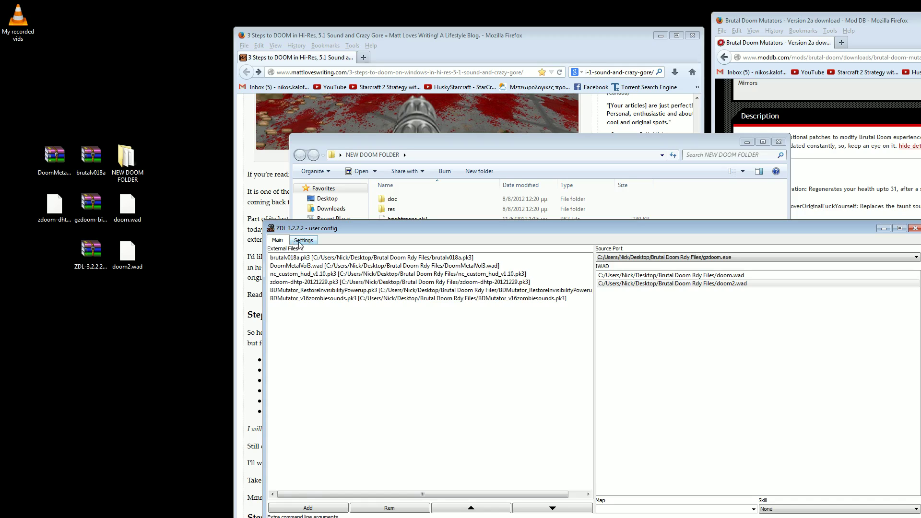
pyautogui.click(300, 244)
pyautogui.click(279, 241)
pyautogui.click(302, 241)
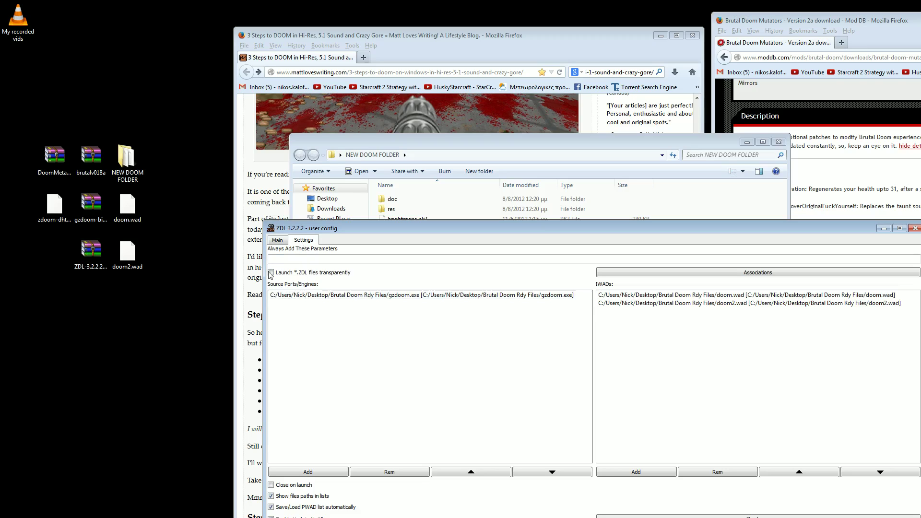
# Step: Identify the gzdoom.exe entry among the source ports and the matching gzdoom-bin-1-8-02 archive on the desktop
pyautogui.click(433, 295)
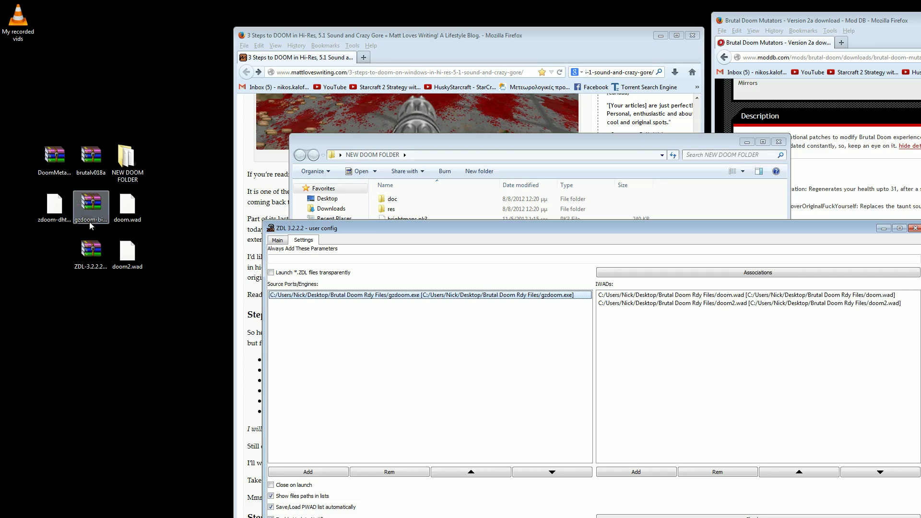
pyautogui.click(92, 205)
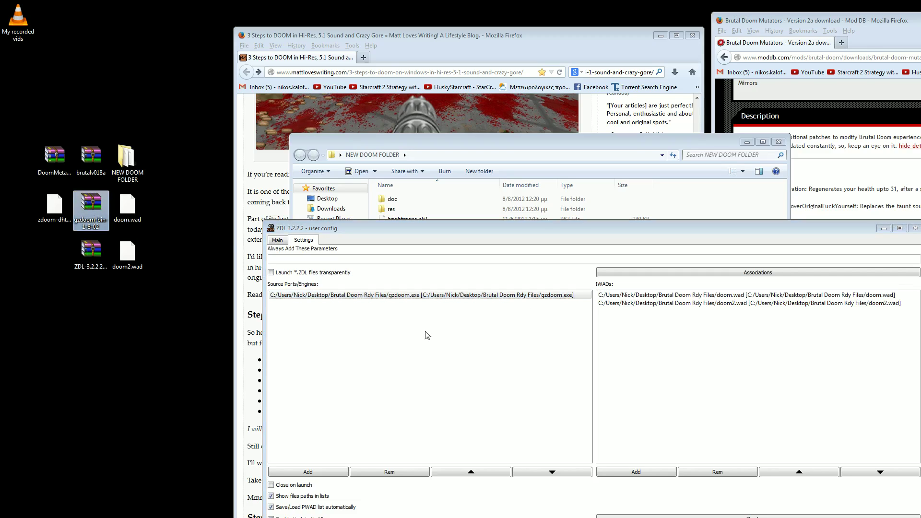
pyautogui.click(358, 420)
# Step: Start adding a source port by browsing to gzdoom in Brutal Doom Rdy Files, cancel it, and highlight the existing gzdoom.exe entry
pyautogui.click(317, 476)
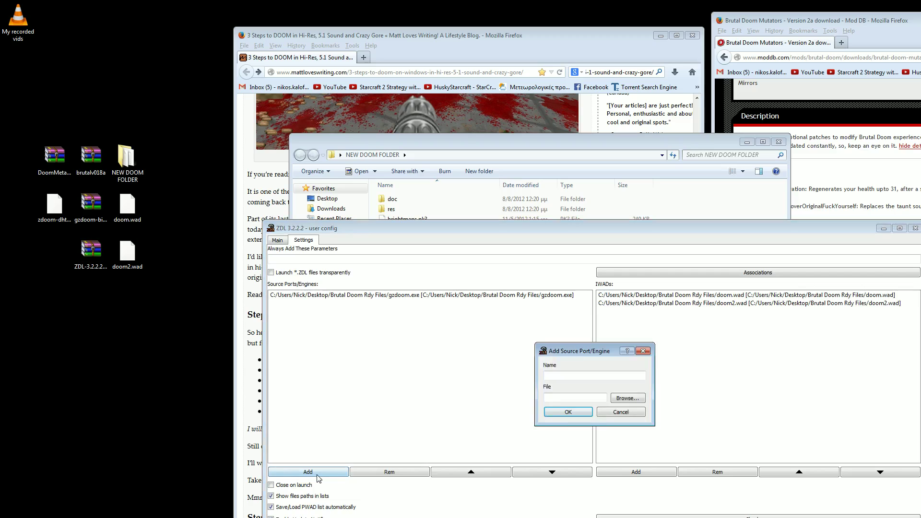
pyautogui.click(623, 406)
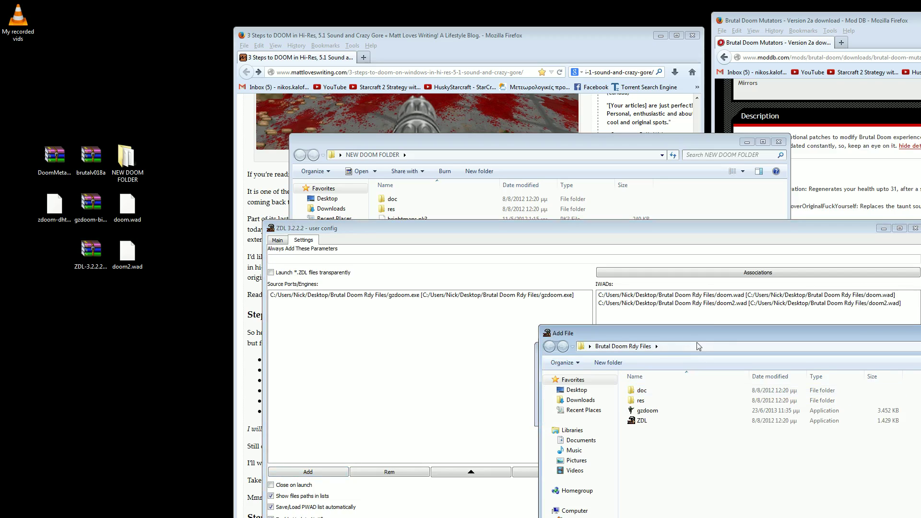
pyautogui.moveTo(695, 334); pyautogui.dragTo(627, 272)
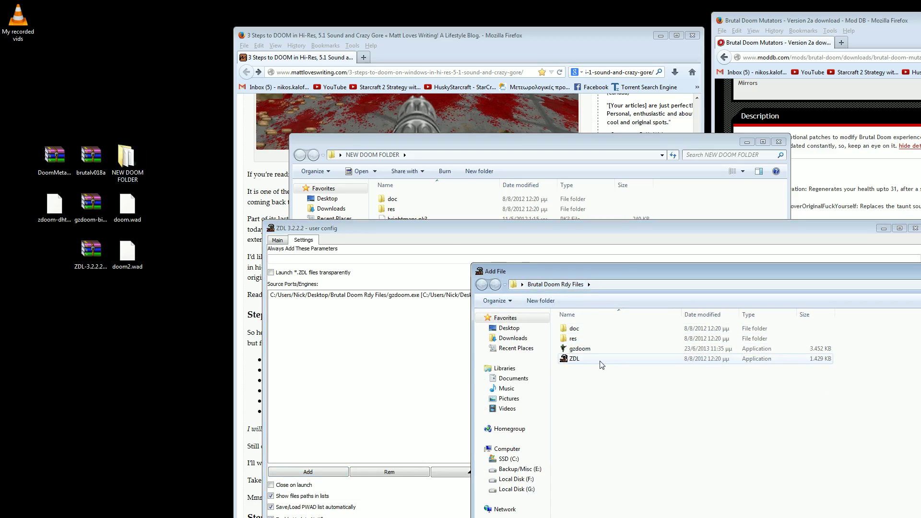
pyautogui.click(578, 351)
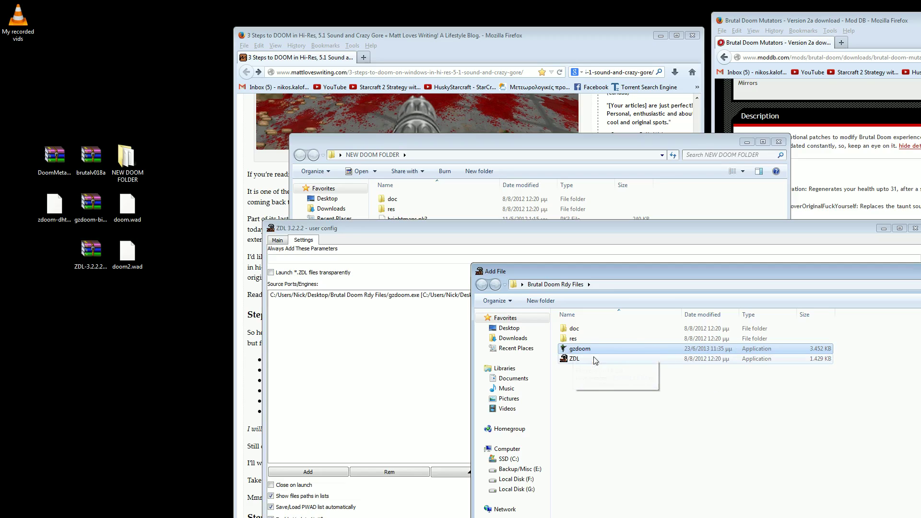
pyautogui.press('Escape')
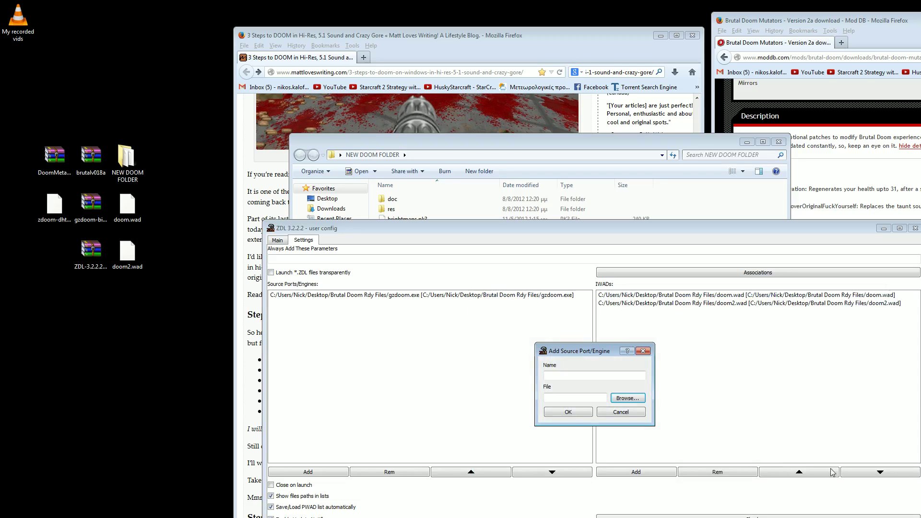
pyautogui.click(621, 413)
pyautogui.click(530, 296)
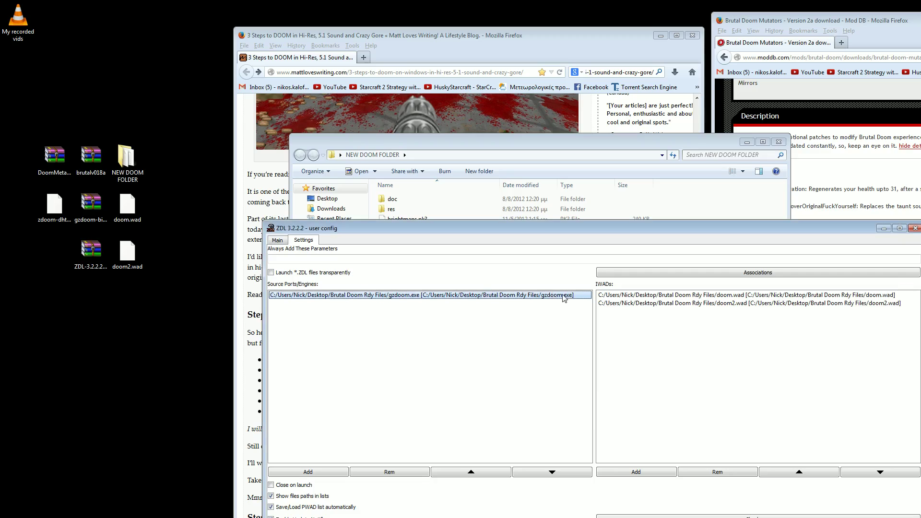
pyautogui.click(639, 350)
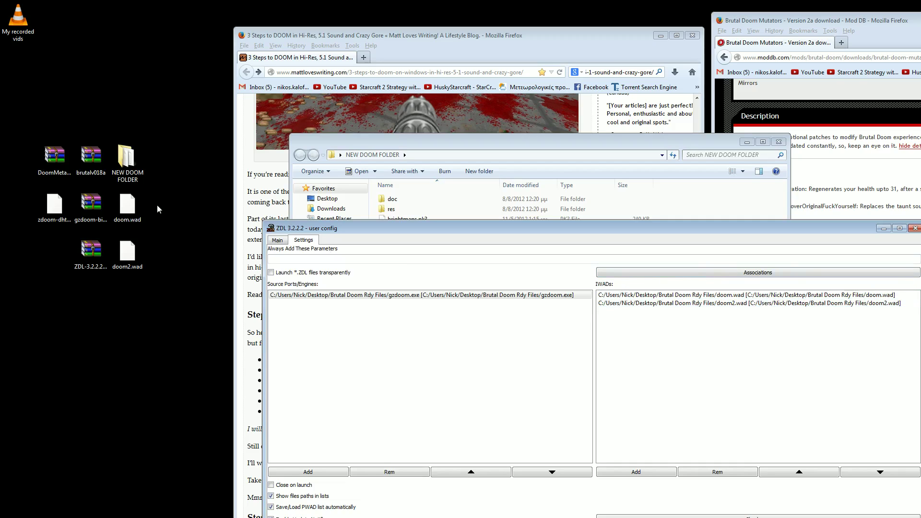
# Step: Point out doom2.wad on the desktop and check the NEW DOOM FOLDER contents before returning to the IWADs list in ZDL
pyautogui.click(128, 252)
pyautogui.click(461, 141)
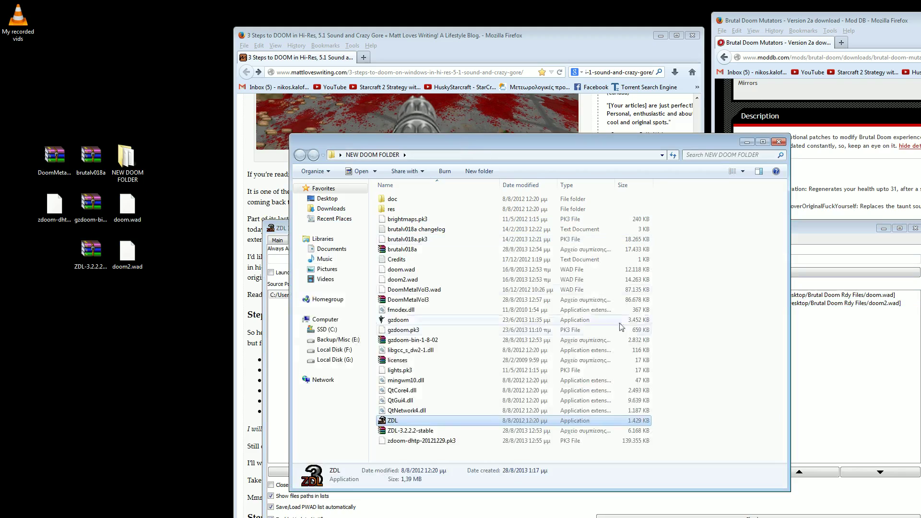
pyautogui.click(701, 344)
pyautogui.click(876, 395)
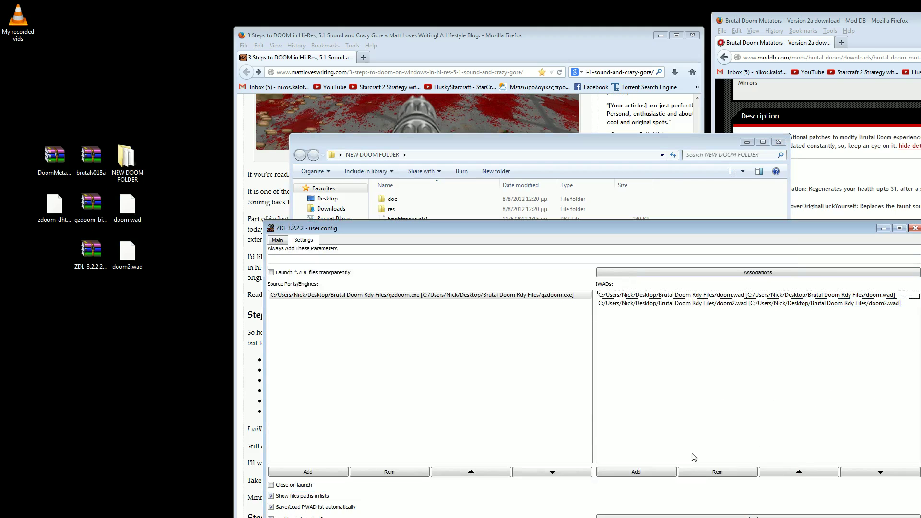
# Step: Start adding an IWAD by choosing doom.wad from Brutal Doom Rdy Files, then cancel the addition
pyautogui.click(644, 475)
pyautogui.click(626, 401)
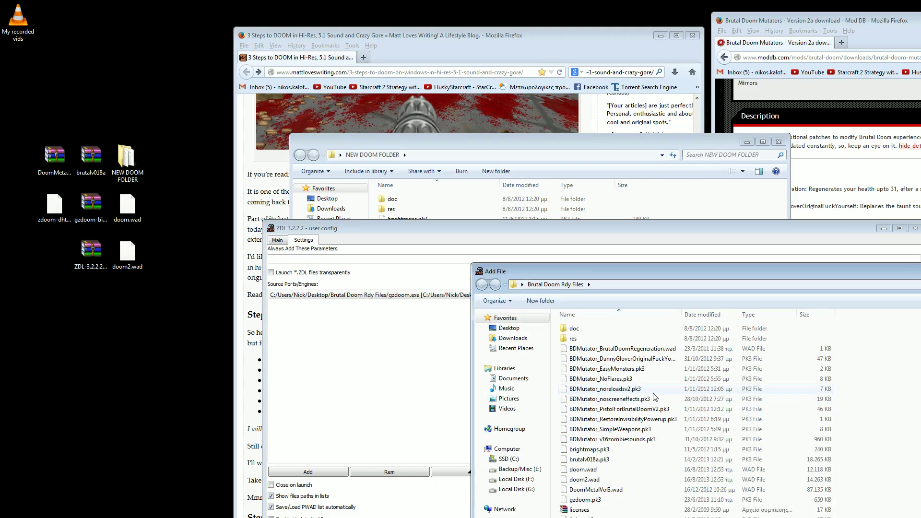
pyautogui.click(590, 473)
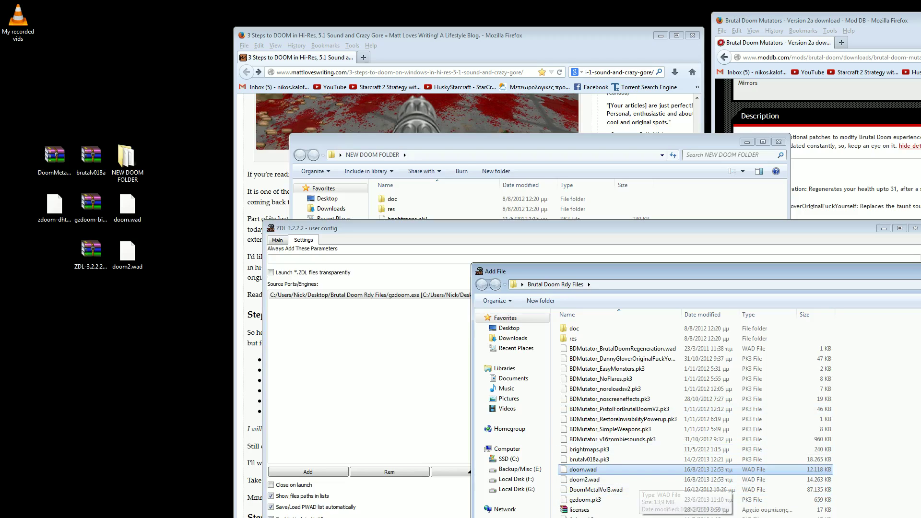
pyautogui.doubleClick(583, 470)
pyautogui.click(627, 413)
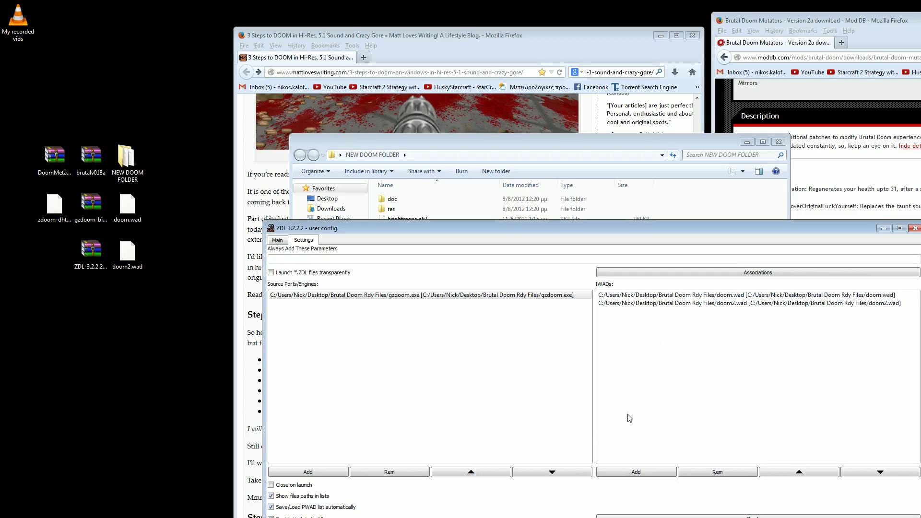
# Step: Examine the doom.wad and doom2.wad entries in the IWAD settings, then highlight doom2.wad in the main launcher view
pyautogui.click(813, 295)
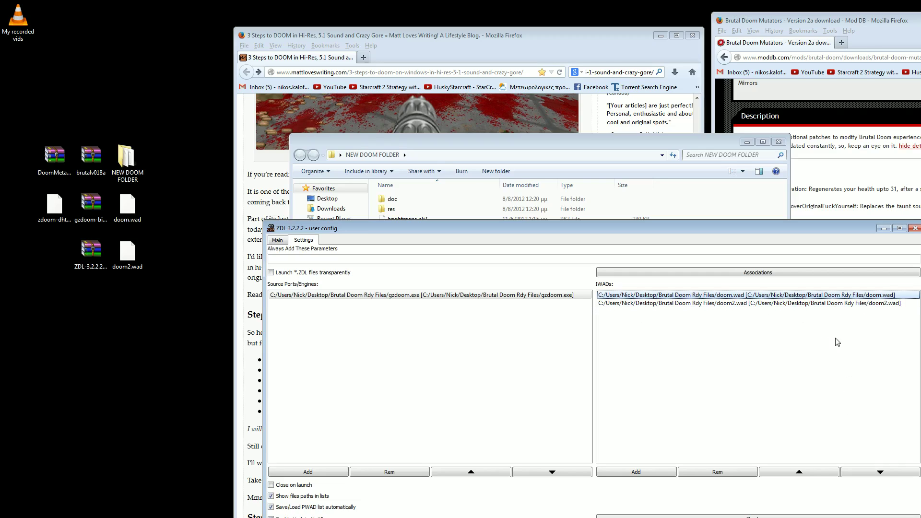
pyautogui.click(905, 306)
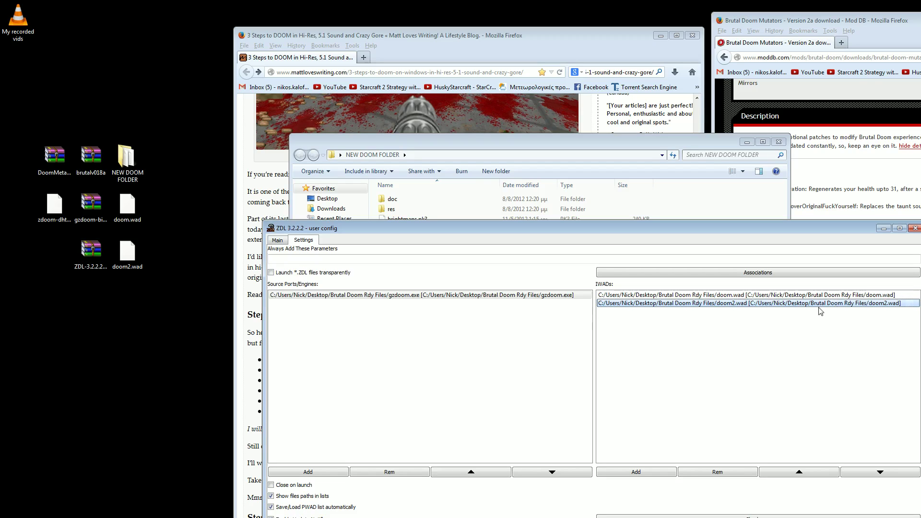
pyautogui.click(278, 241)
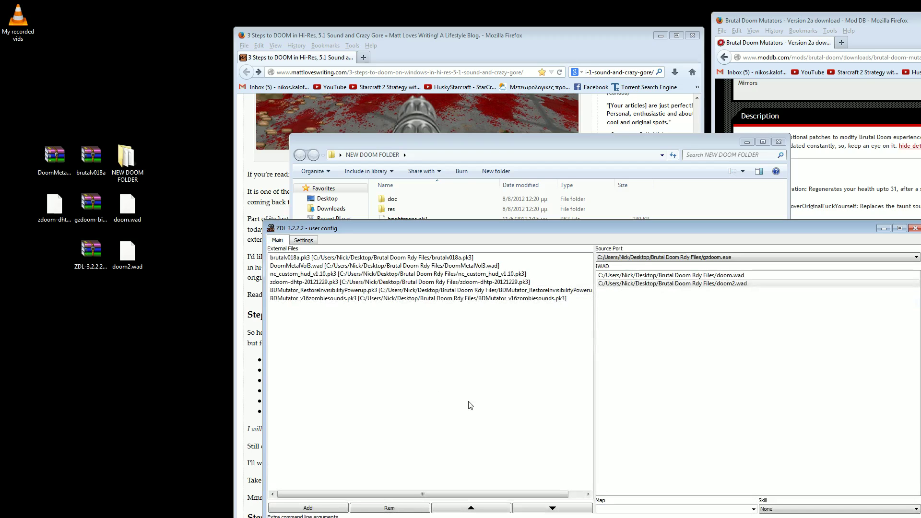
pyautogui.click(701, 284)
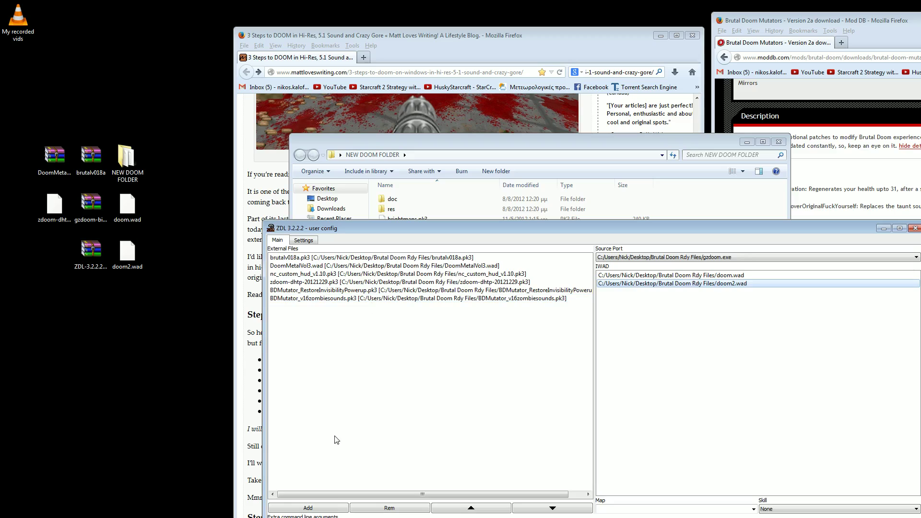
# Step: Select brutalv018a.pk3, DoomMetalVol3.wad and zdoom-dhtp-20121229.pk3 from NEW DOOM FOLDER as external files, then cancel without adding them
pyautogui.click(317, 508)
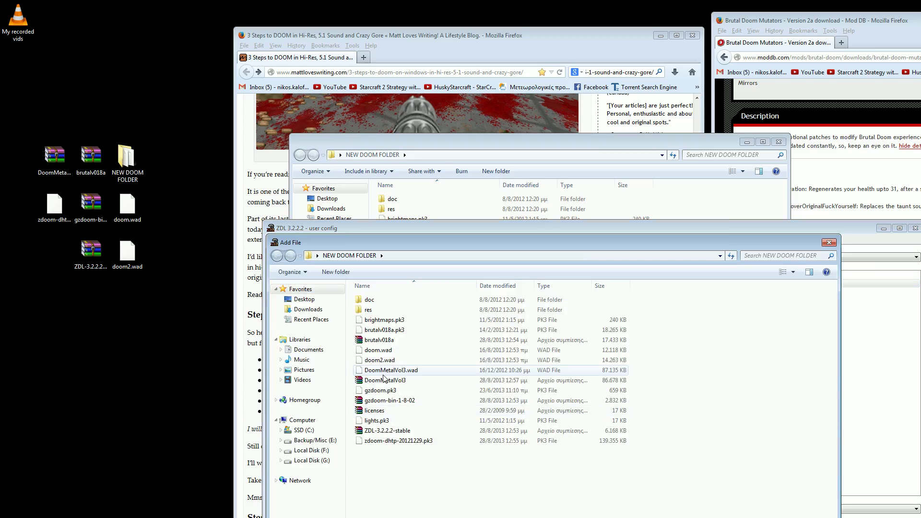
pyautogui.click(384, 331)
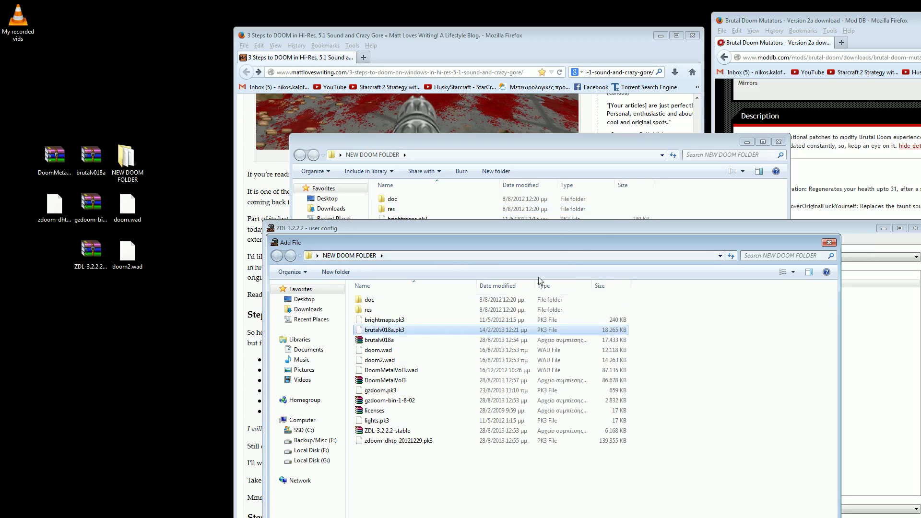
pyautogui.keyDown('ctrl'); pyautogui.click(403, 375); pyautogui.keyUp('ctrl')
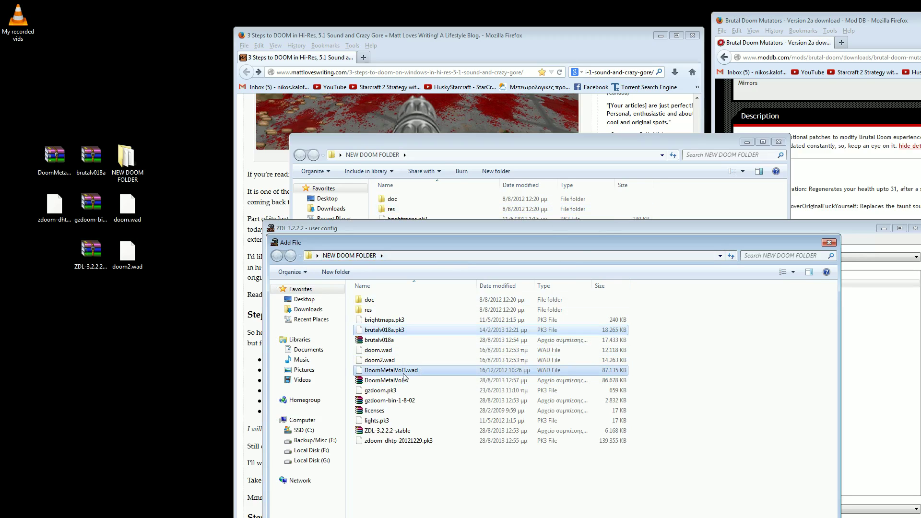
pyautogui.keyDown('ctrl'); pyautogui.click(401, 445); pyautogui.keyUp('ctrl')
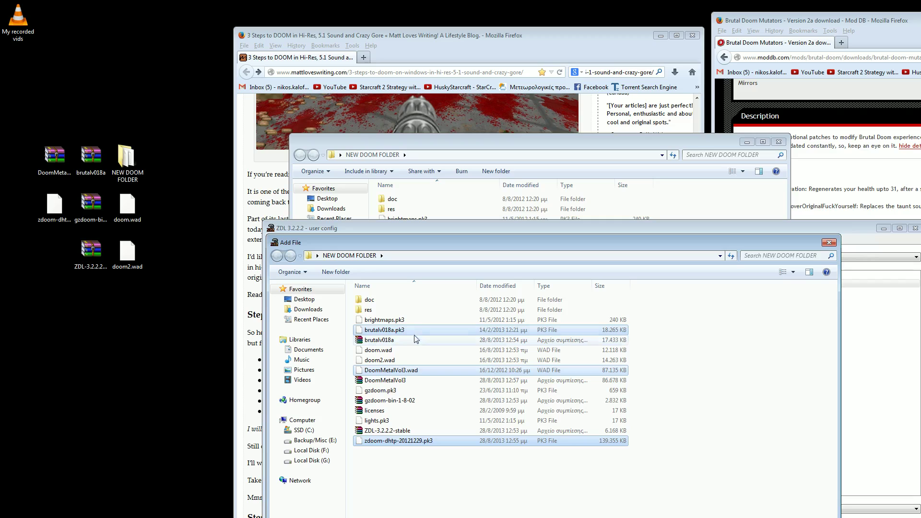
pyautogui.click(748, 431)
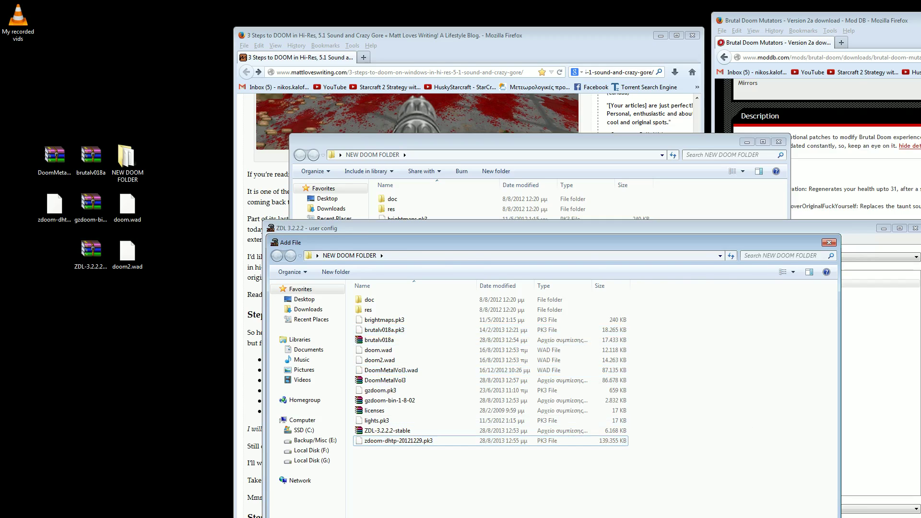
pyautogui.press('Escape')
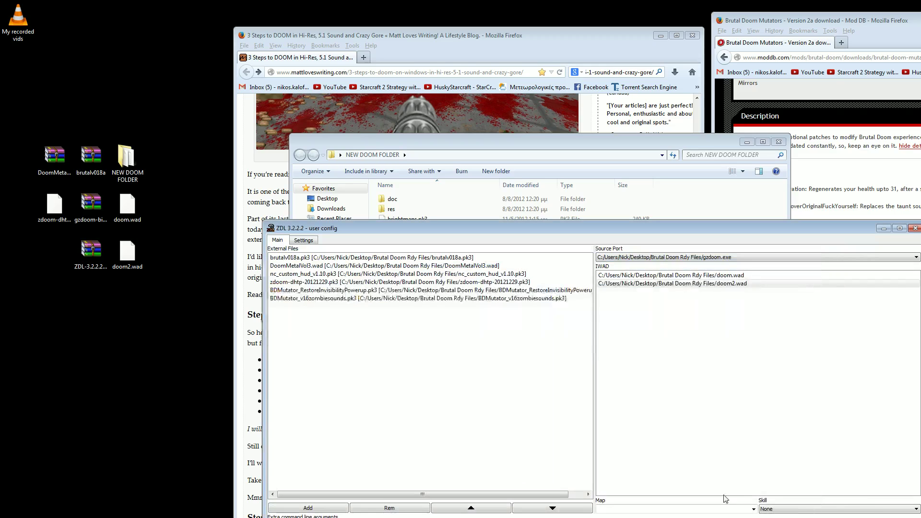
# Step: Review the external files list entry by entry, including the custom HUD and BDMutator files, and briefly recheck the launcher settings
pyautogui.click(341, 259)
pyautogui.click(330, 267)
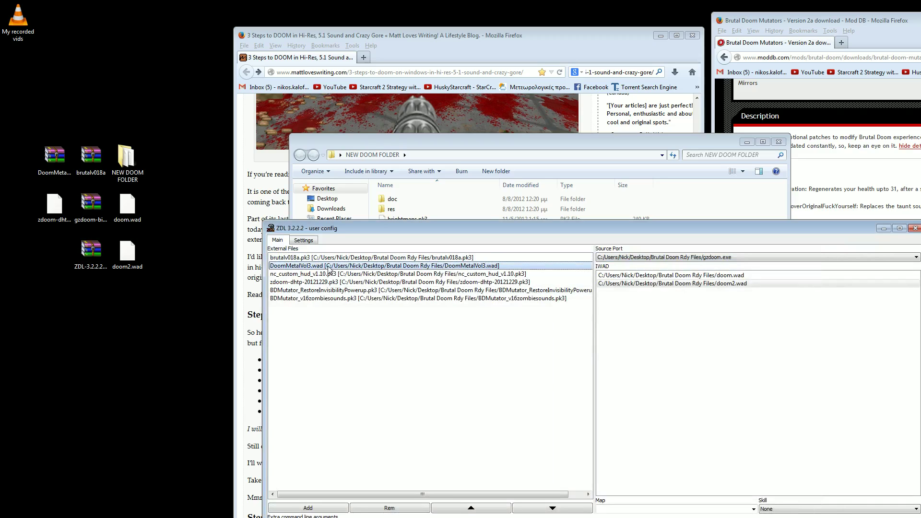
pyautogui.click(324, 283)
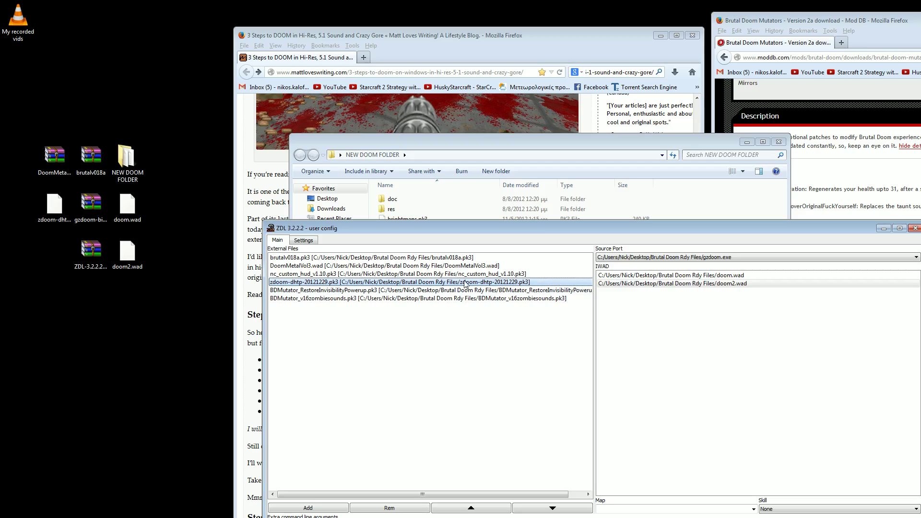
pyautogui.click(325, 275)
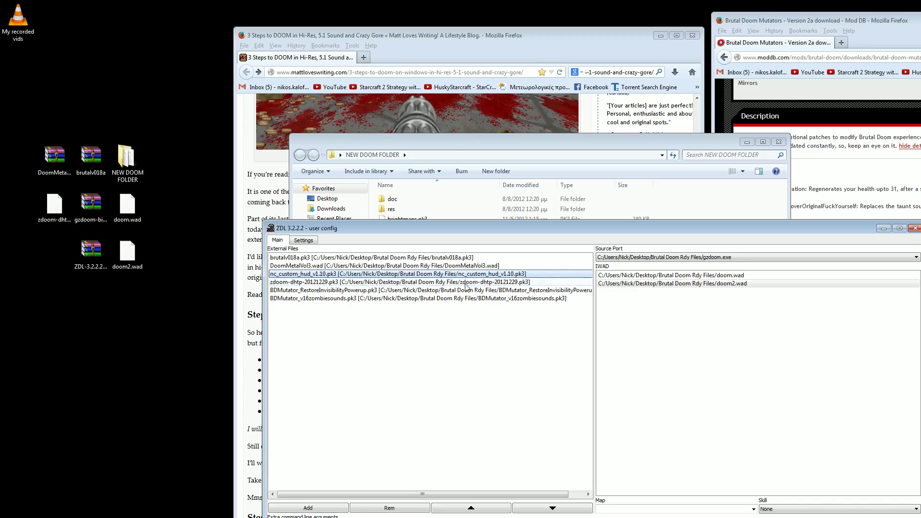
pyautogui.click(439, 291)
pyautogui.click(403, 298)
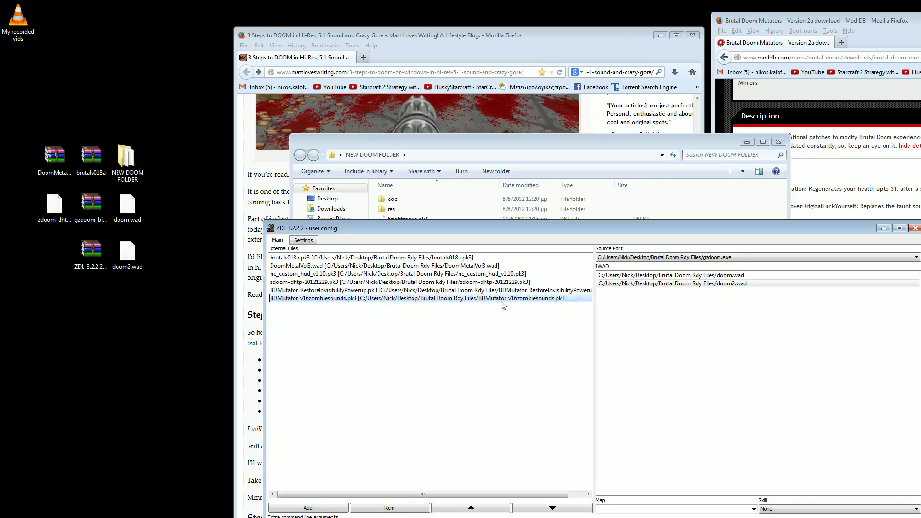
pyautogui.click(533, 291)
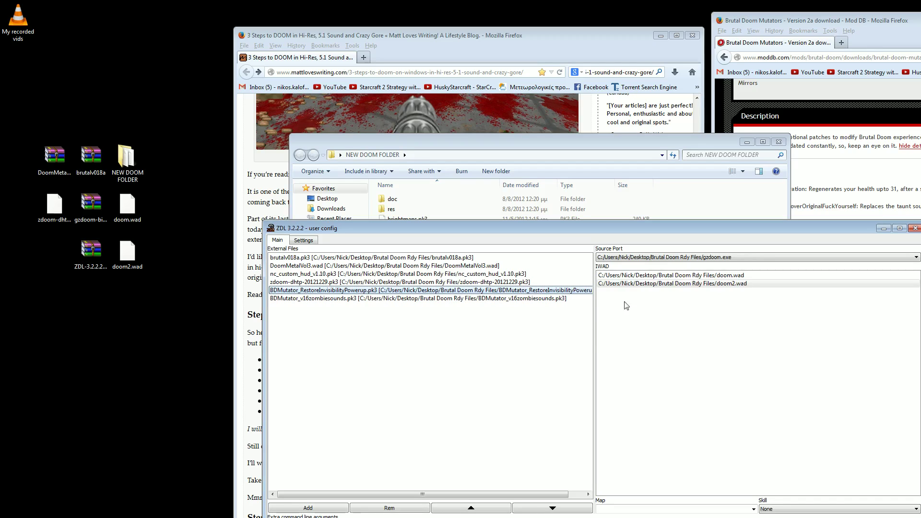
pyautogui.click(311, 245)
pyautogui.click(277, 242)
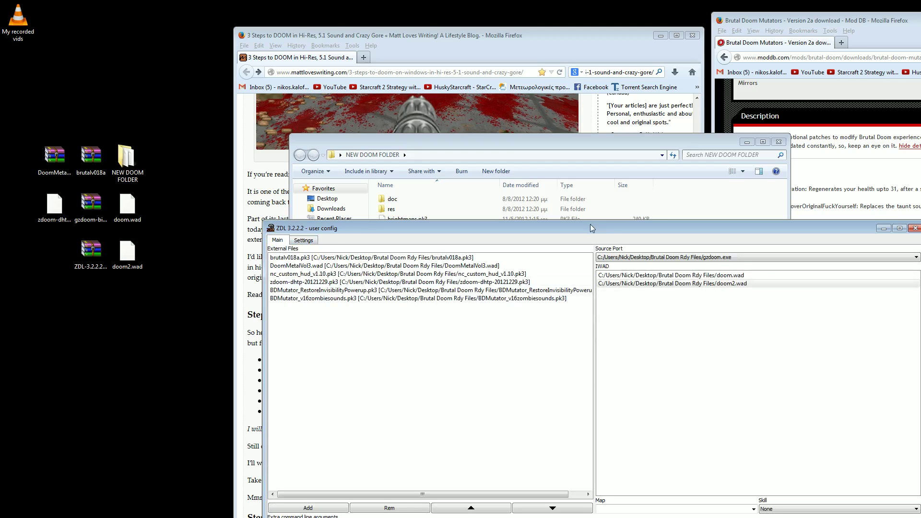
# Step: Reposition the ZDL window to reveal its launch controls and choose doom.wad as the IWAD
pyautogui.moveTo(591, 228); pyautogui.dragTo(505, 205)
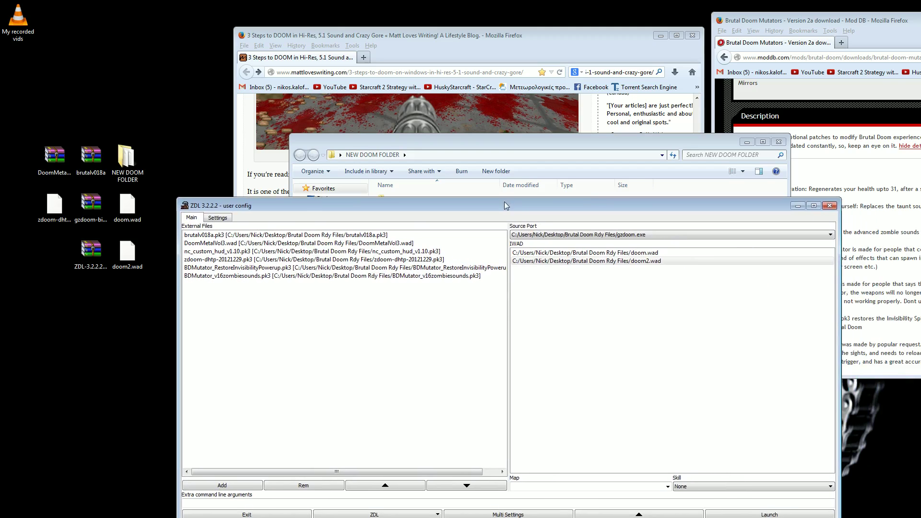
pyautogui.click(647, 254)
pyautogui.click(649, 258)
pyautogui.click(650, 255)
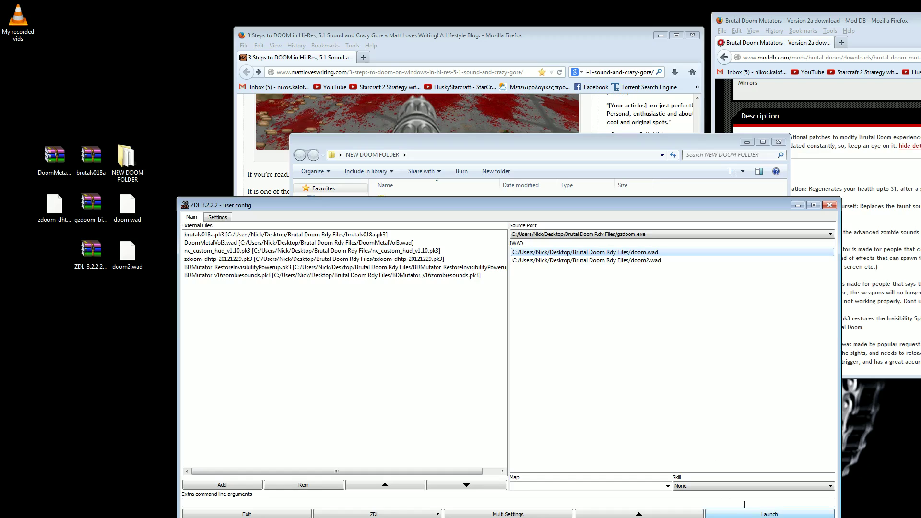
# Step: Choose doom2.wad as the IWAD and bring the Brutal Doom Mutators page in Firefox into full view
pyautogui.click(640, 260)
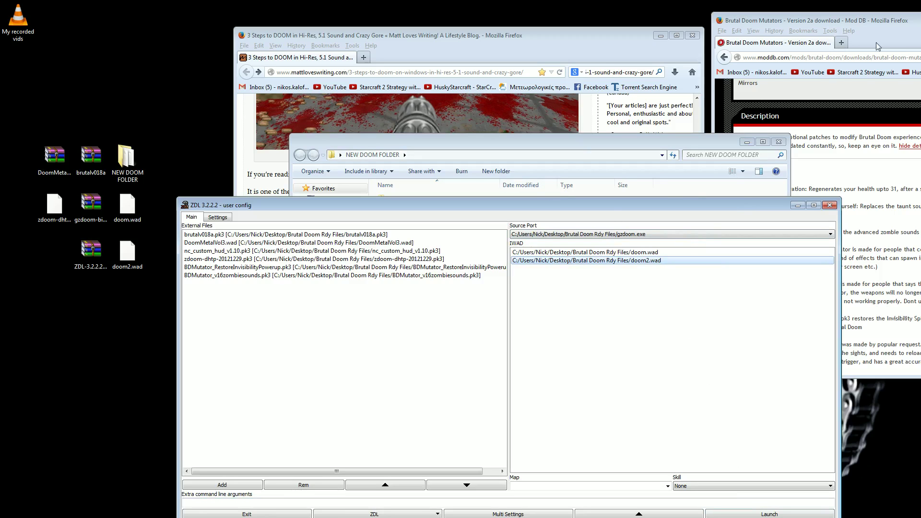
pyautogui.moveTo(891, 23); pyautogui.dragTo(581, 117)
pyautogui.scroll(10, 604, 298)
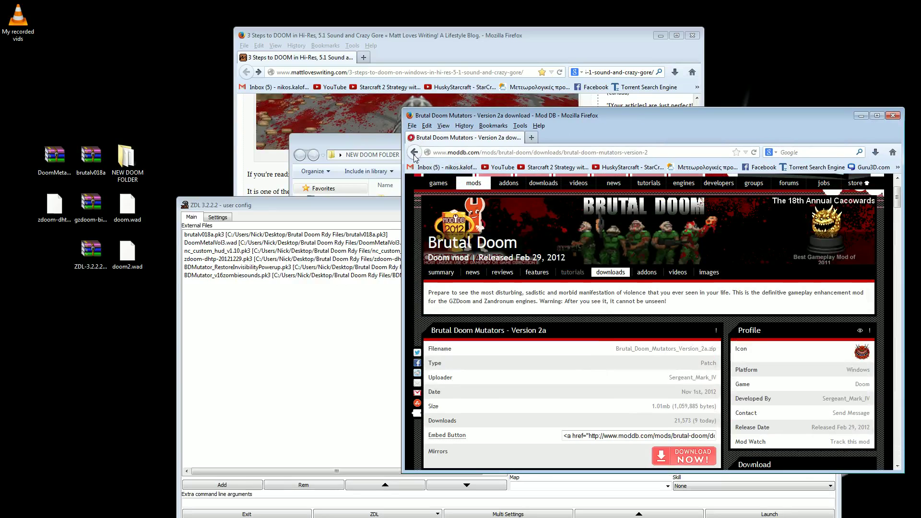
# Step: Return to the Brutal Doom downloads list on Mod DB and look over the available files
pyautogui.click(414, 153)
pyautogui.scroll(-5, 595, 302)
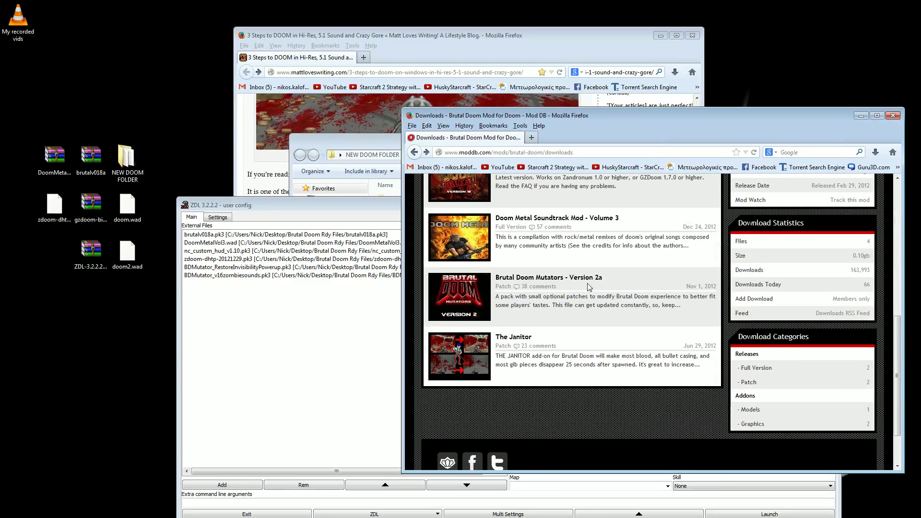
pyautogui.scroll(3, 598, 293)
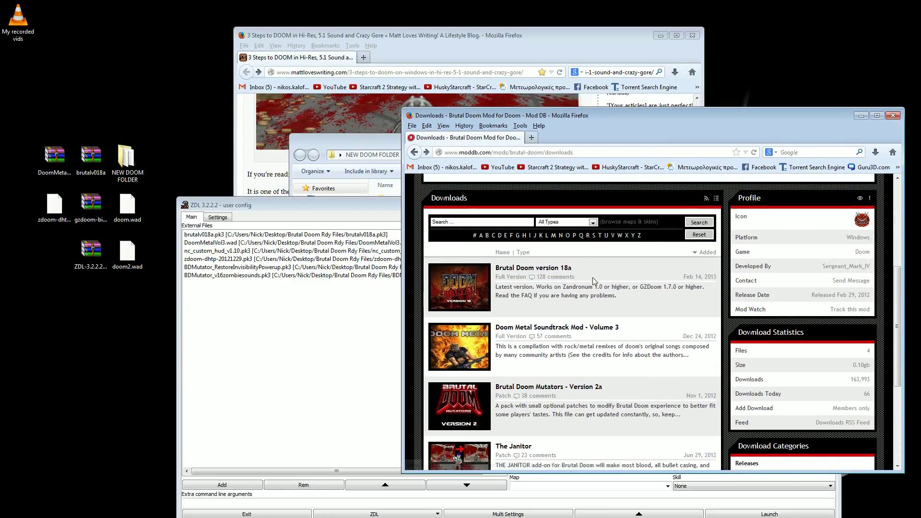
pyautogui.scroll(-2, 562, 290)
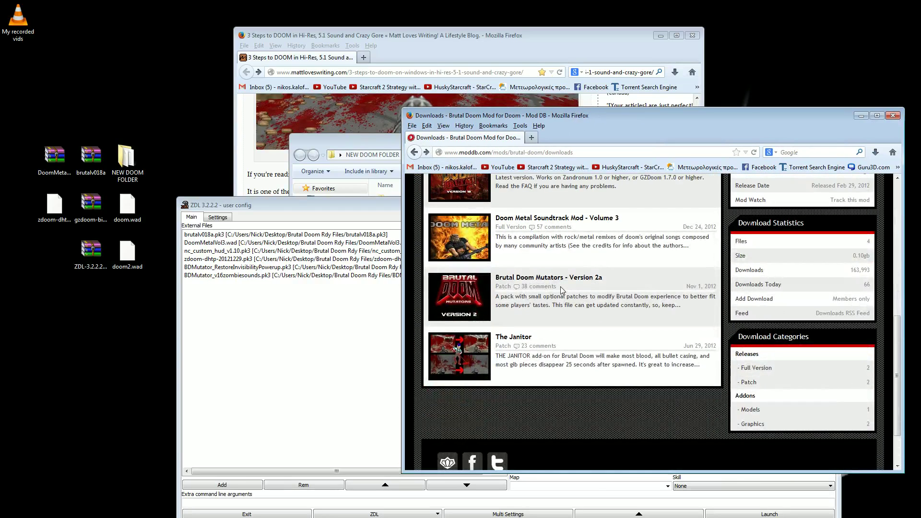
pyautogui.scroll(1, 562, 290)
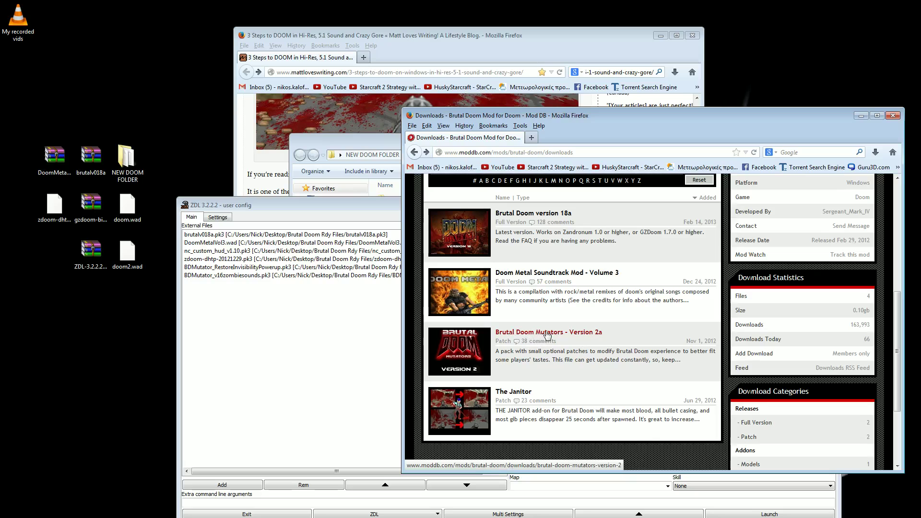
# Step: Open the Brutal Doom Mutators - Version 2a download page and expand its full description
pyautogui.click(547, 335)
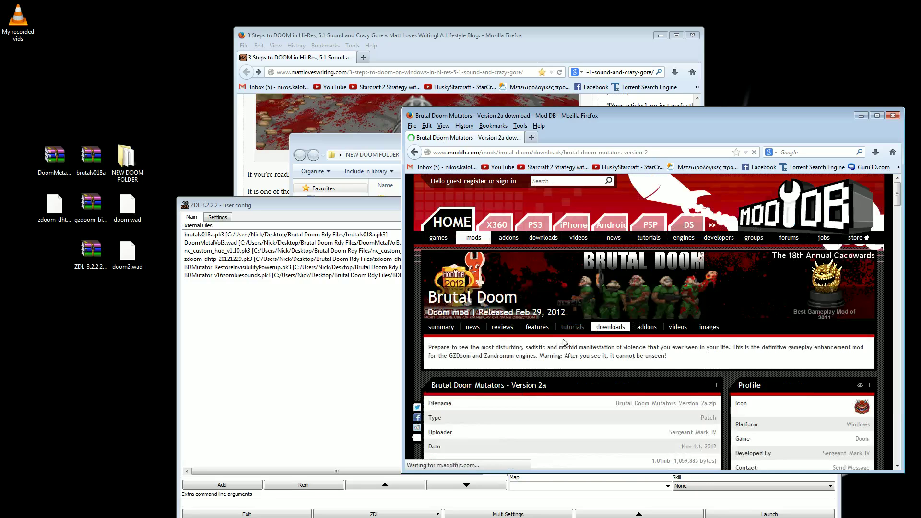
pyautogui.scroll(-5, 596, 345)
pyautogui.scroll(2, 597, 345)
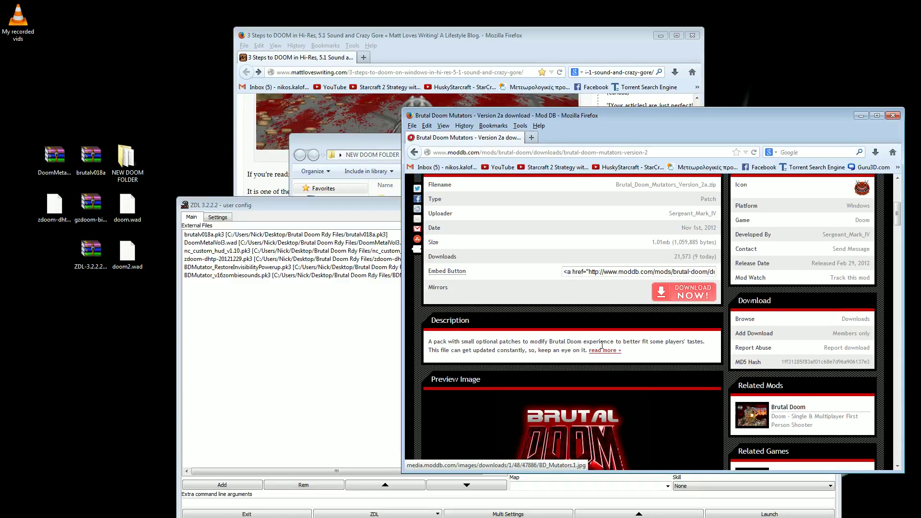
pyautogui.click(605, 351)
pyautogui.scroll(-6, 619, 369)
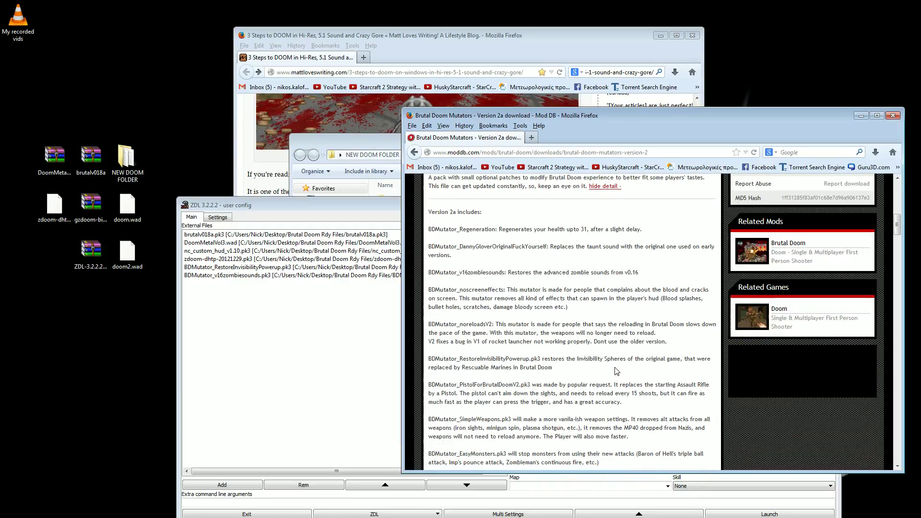
# Step: Read through the individual mutator descriptions, focusing on the BDMutator_PistolForBrutalDoomV2.pk3 paragraph
pyautogui.scroll(-2, 617, 371)
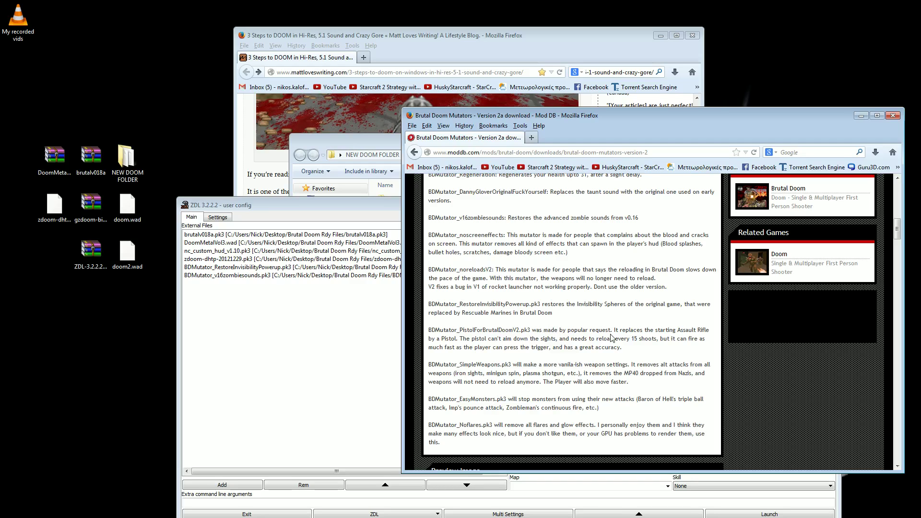
pyautogui.moveTo(616, 339); pyautogui.dragTo(656, 342)
pyautogui.click(656, 342)
pyautogui.moveTo(565, 339); pyautogui.dragTo(616, 340)
pyautogui.click(616, 339)
pyautogui.moveTo(500, 342); pyautogui.dragTo(622, 348)
pyautogui.click(554, 339)
pyautogui.click(622, 347)
pyautogui.scroll(2, 581, 333)
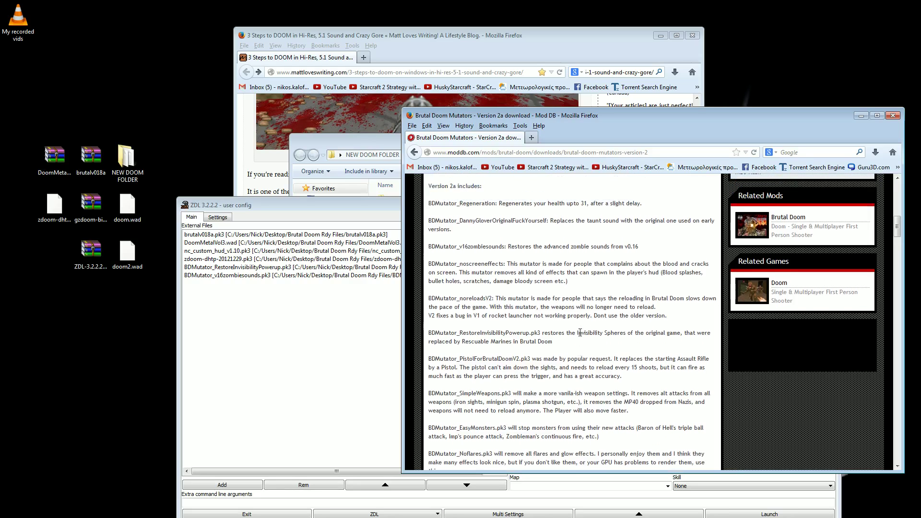
pyautogui.scroll(-2, 513, 327)
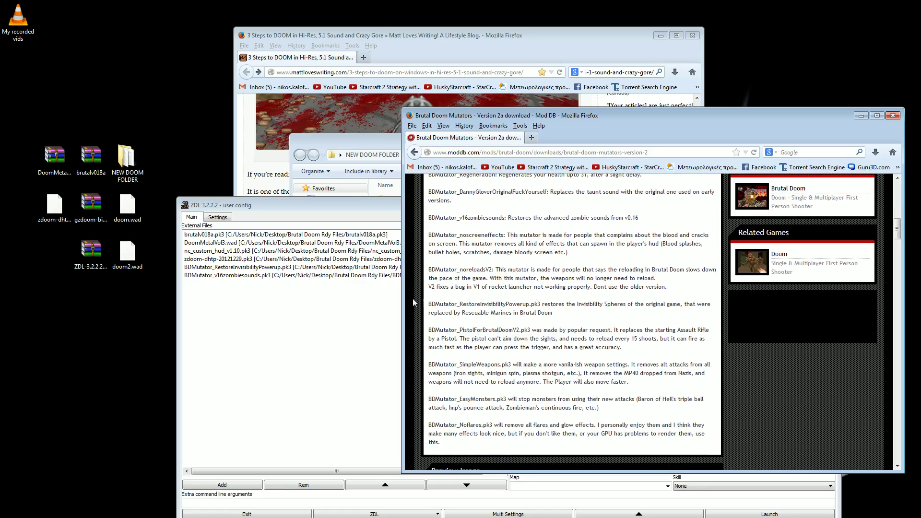
# Step: Compare the mutators with the launcher's external files, then revisit the Brutal Doom Mutators - Version 2a download page
pyautogui.click(315, 304)
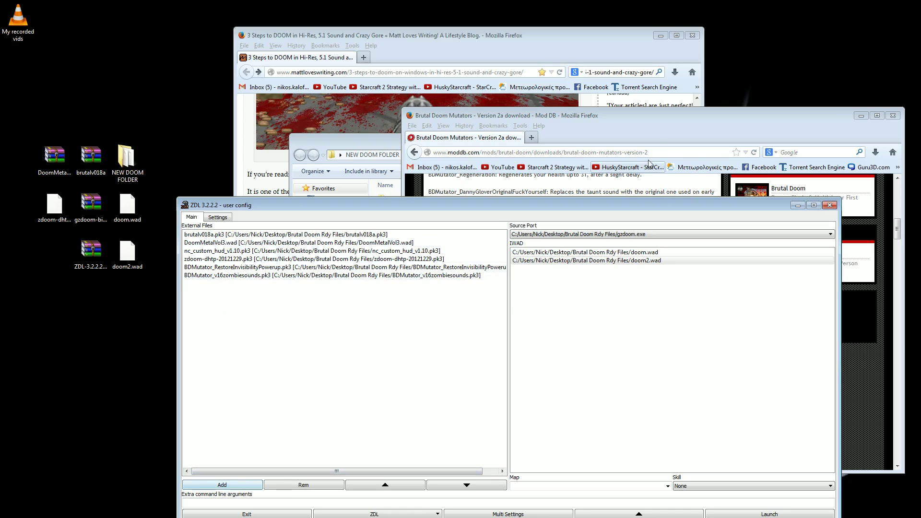
pyautogui.click(656, 135)
pyautogui.scroll(5, 495, 349)
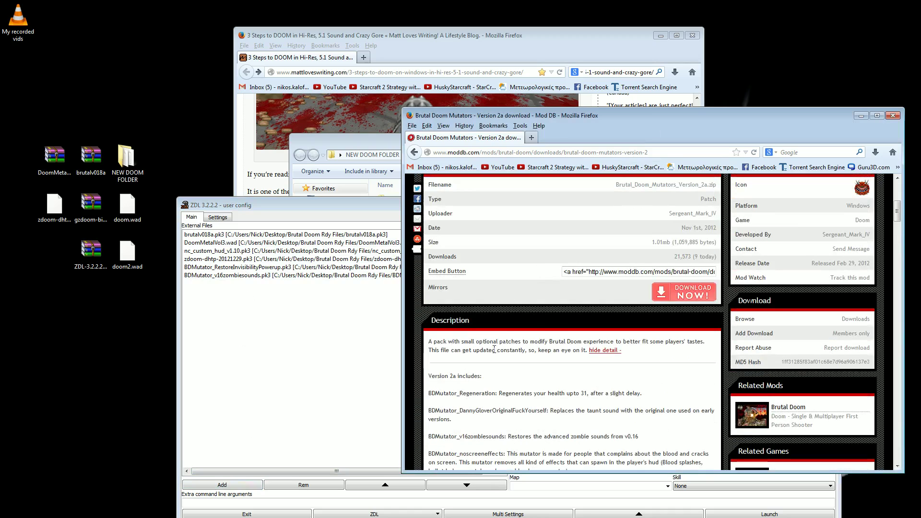
pyautogui.click(411, 153)
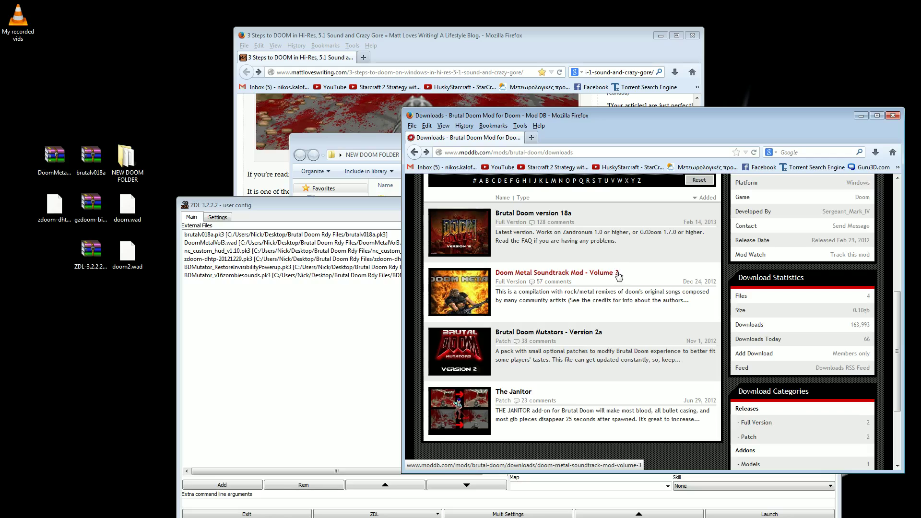
pyautogui.click(560, 333)
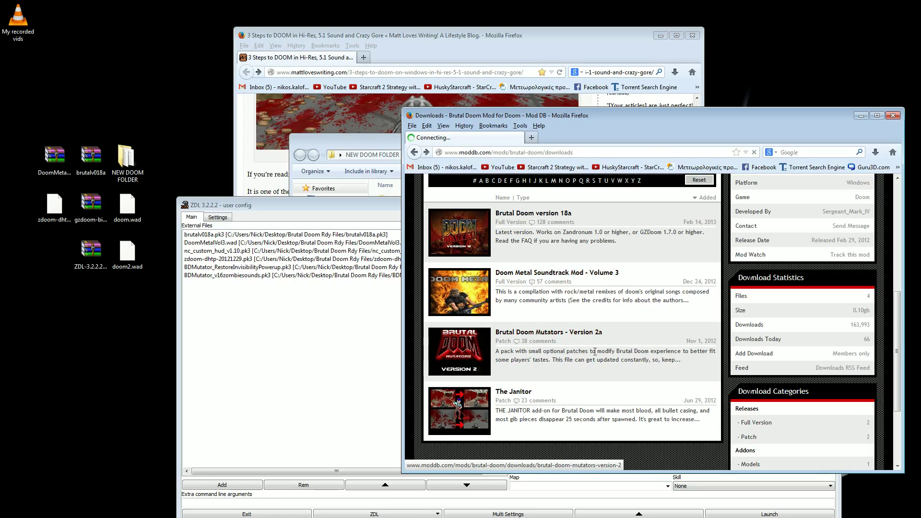
pyautogui.scroll(-8, 634, 351)
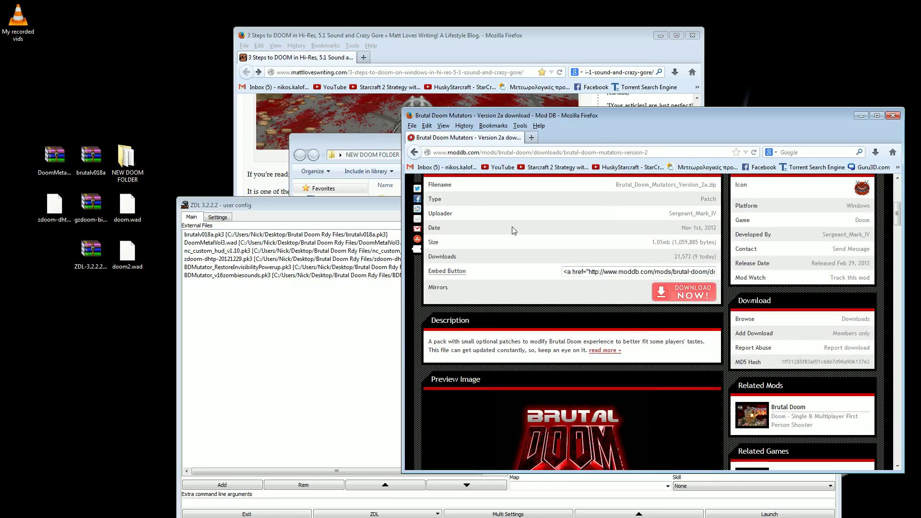
# Step: Switch back to the ZDL launcher and inspect NEW DOOM FOLDER in the external file picker, cancelling without adding brightmaps.pk3
pyautogui.click(336, 315)
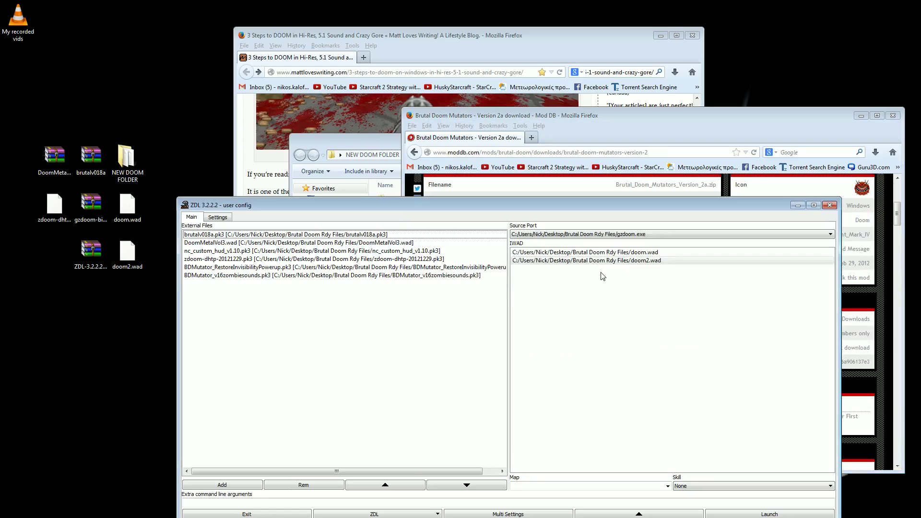
pyautogui.click(645, 260)
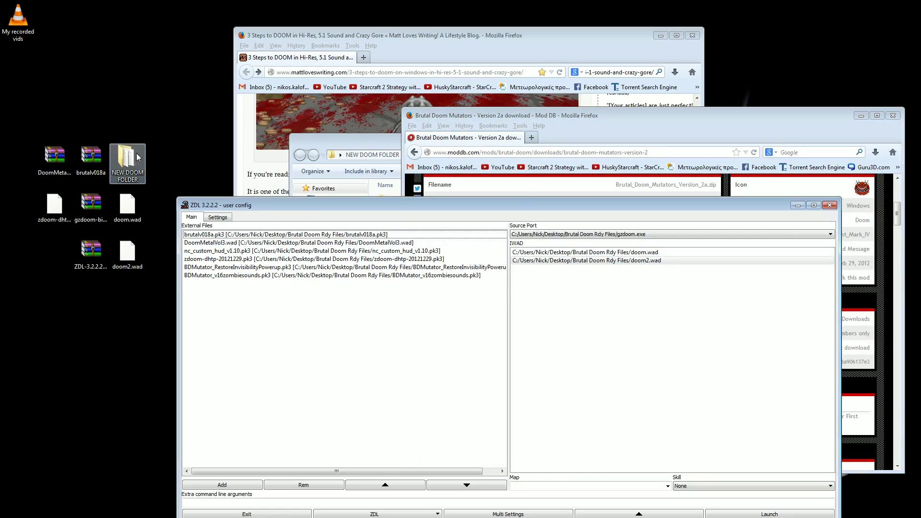
pyautogui.click(223, 484)
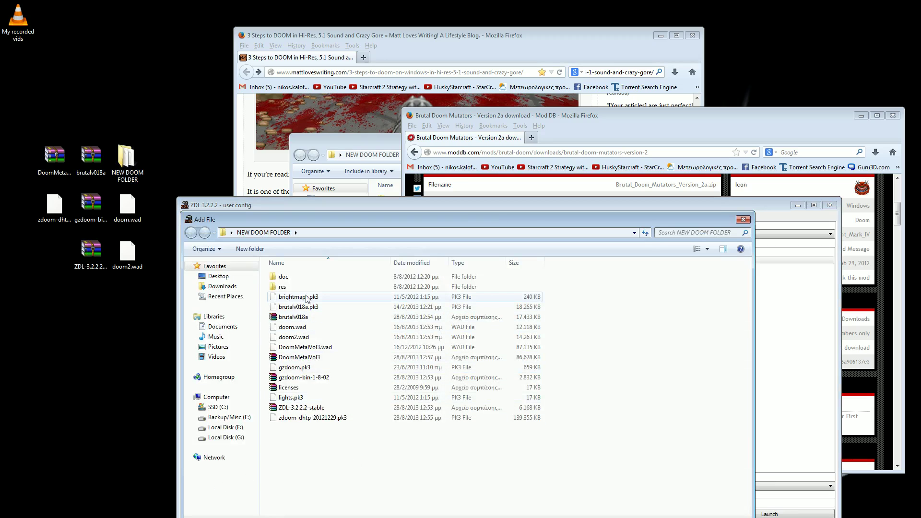
pyautogui.moveTo(307, 298); pyautogui.dragTo(332, 310)
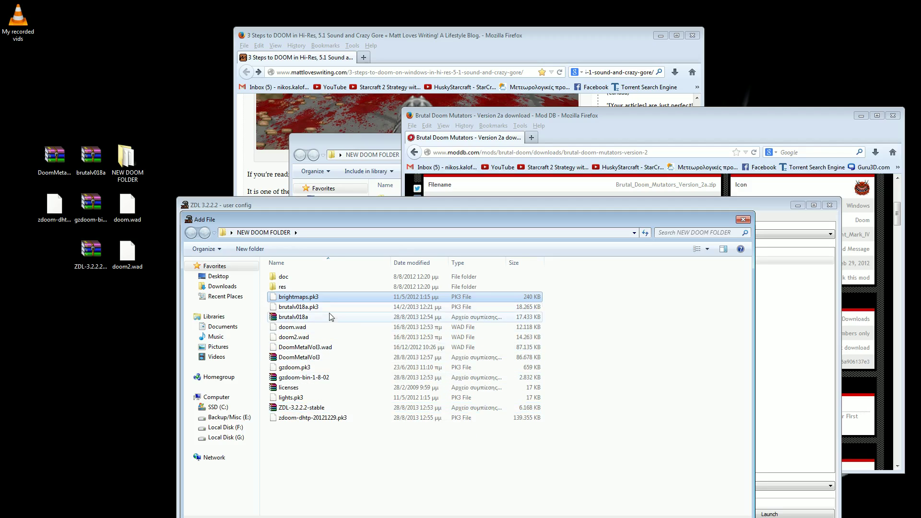
pyautogui.click(742, 221)
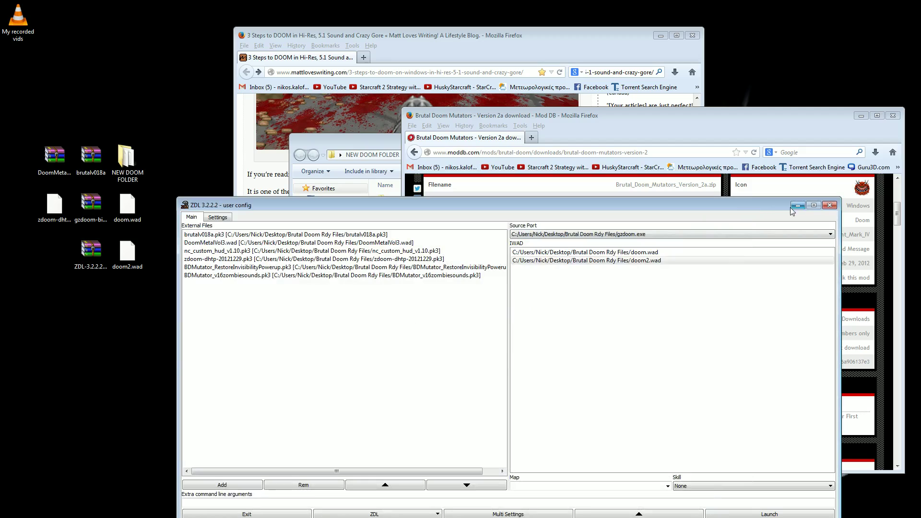
# Step: Launch Brutal Doom with doom2.wad as the IWAD and open the game's display options
pyautogui.click(644, 262)
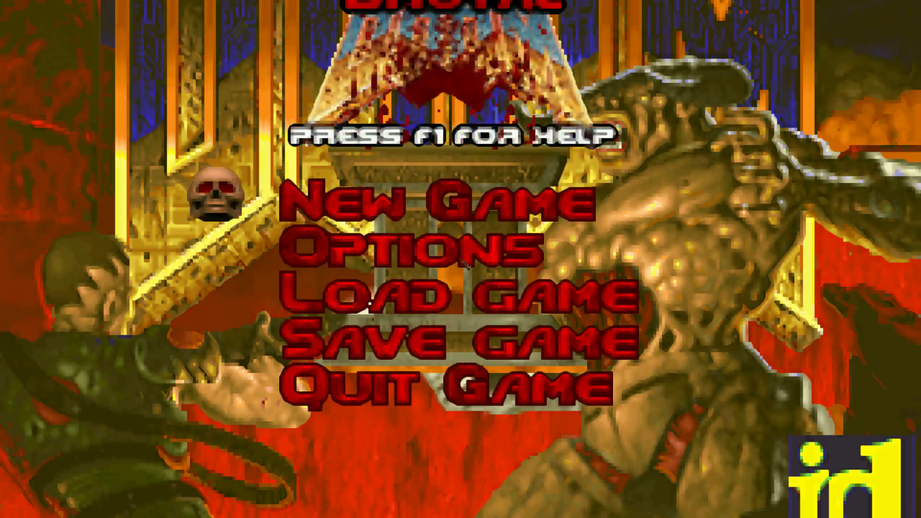
pyautogui.press('Down')
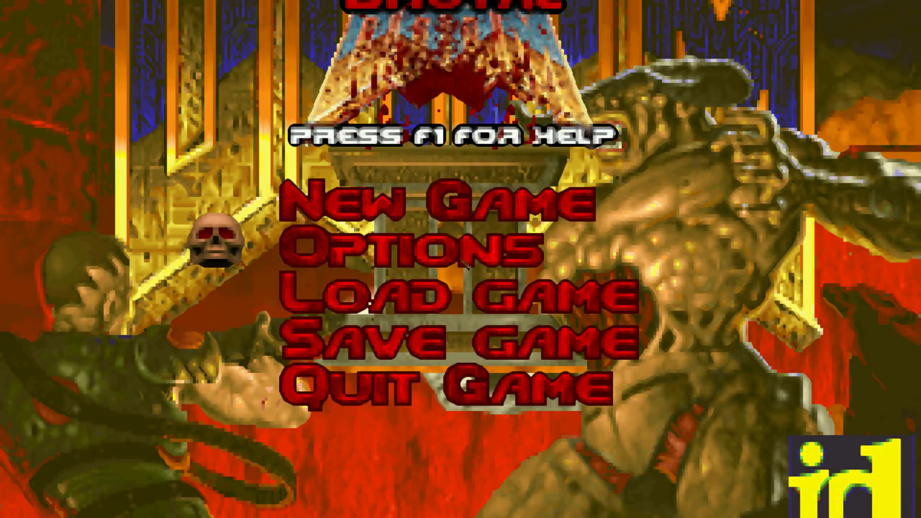
pyautogui.press('Down')
pyautogui.click(407, 253)
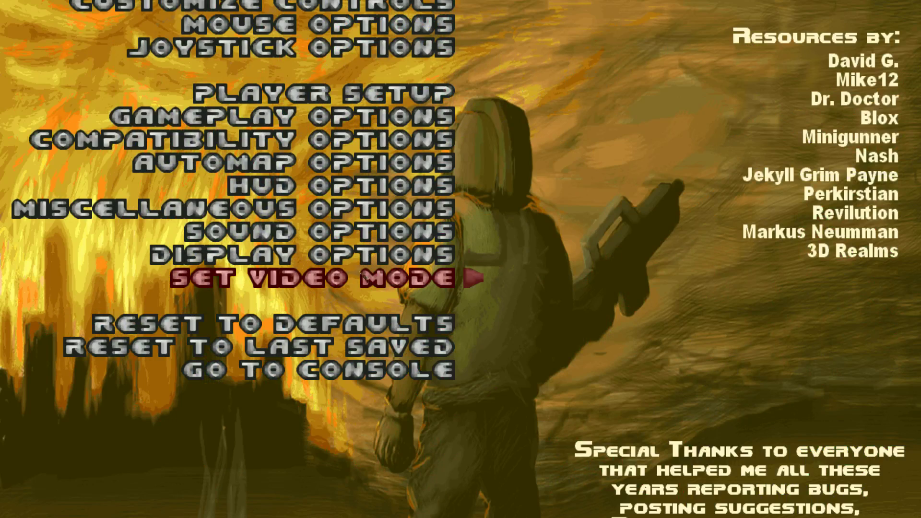
pyautogui.click(355, 259)
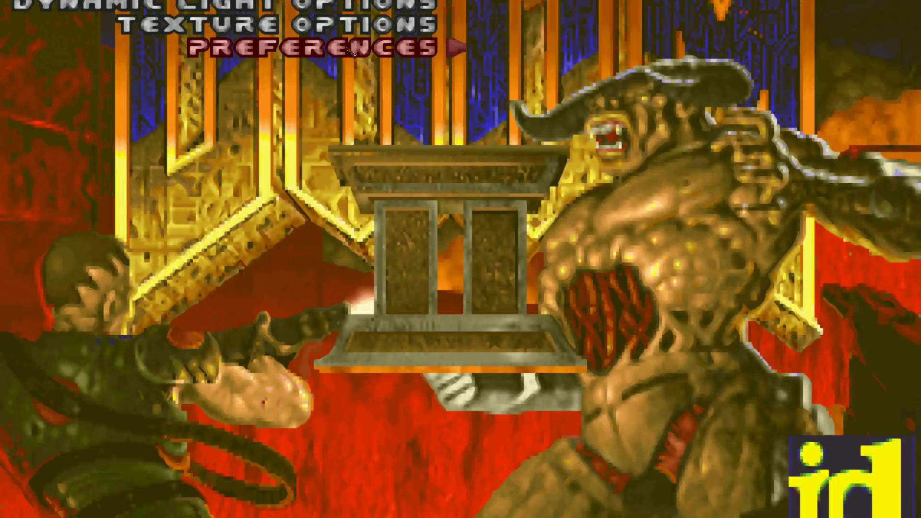
# Step: Review the renderer preferences, including Force Brightness in Fog and Adjust Sprite Clipping, then leave them
pyautogui.click(353, 52)
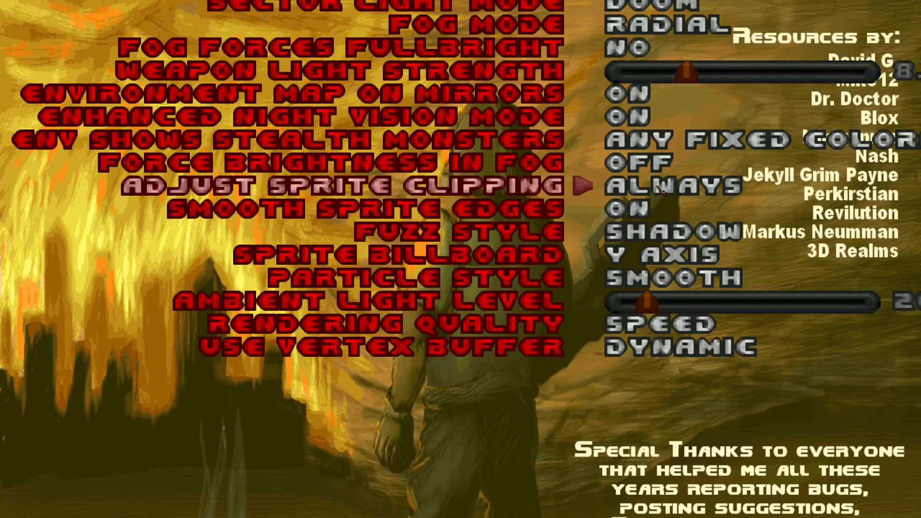
pyautogui.press('Up')
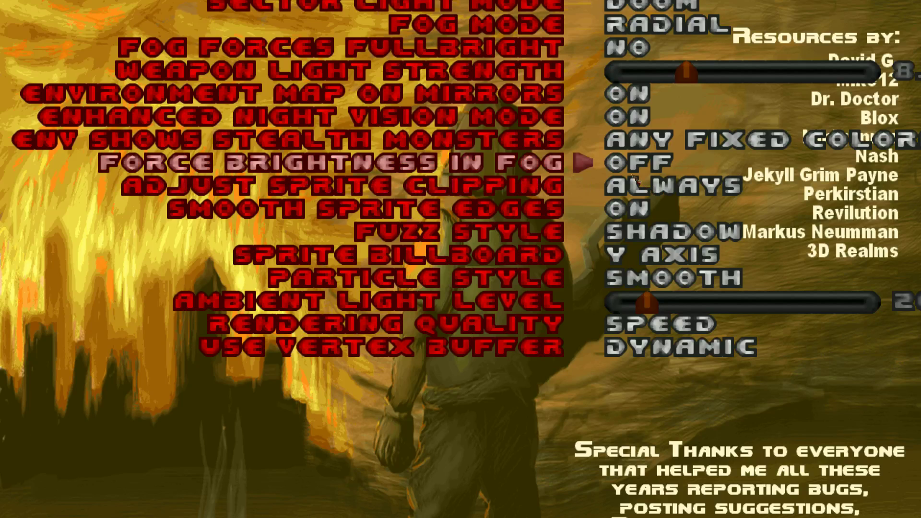
pyautogui.press('Down')
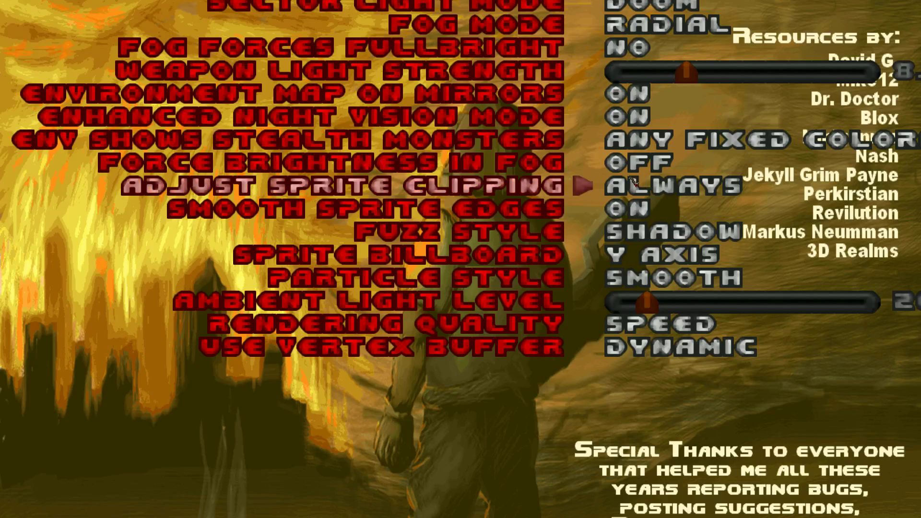
pyautogui.press('Escape')
# Step: In the texture options, cycle High Quality Resize Mode through its values, including Scale3x and HQ2X, and settle on HQ4X
pyautogui.click(367, 34)
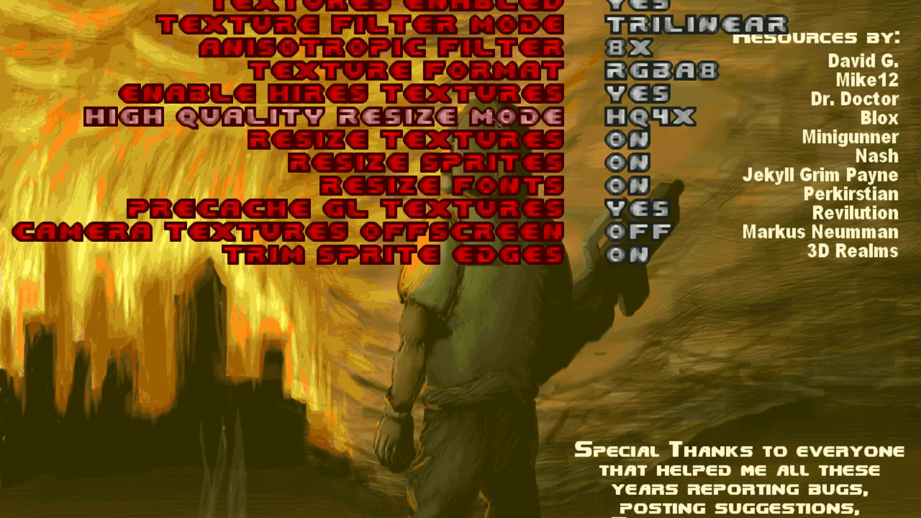
pyautogui.click(530, 123)
pyautogui.click(530, 124)
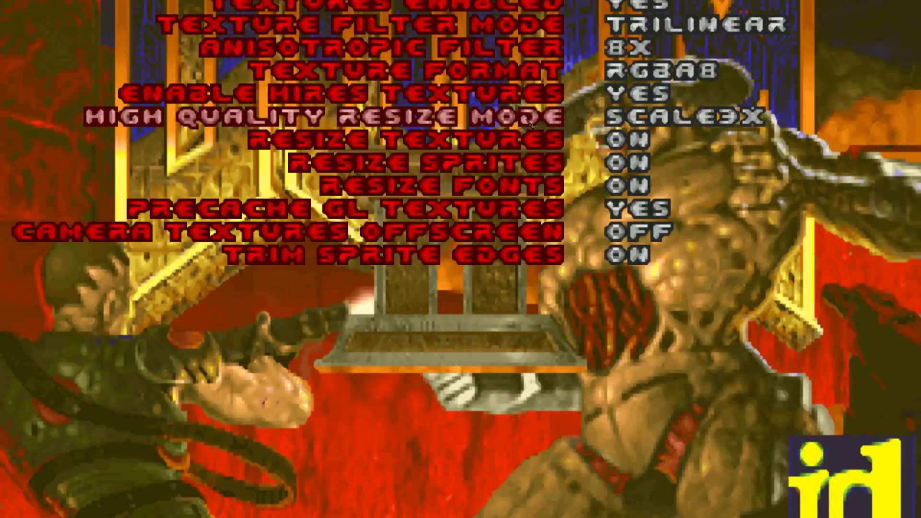
pyautogui.click(530, 124)
pyautogui.click(530, 124)
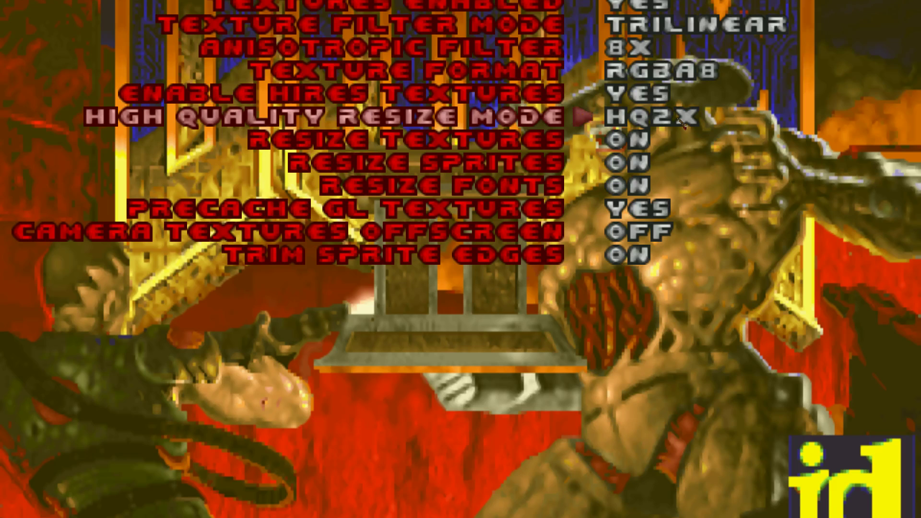
pyautogui.press('Right')
pyautogui.press('Right')
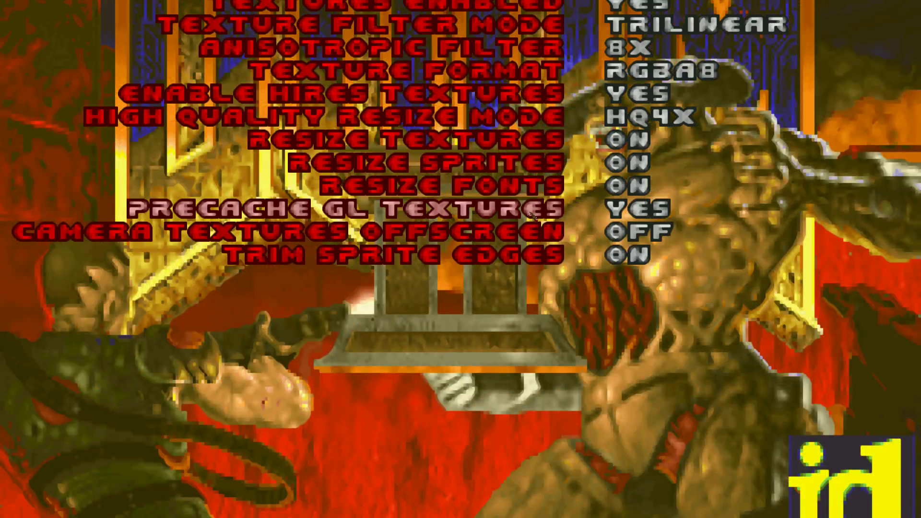
# Step: Leave the texture options and reopen the game's Options from the main menu
pyautogui.press('Escape')
pyautogui.press('Return')
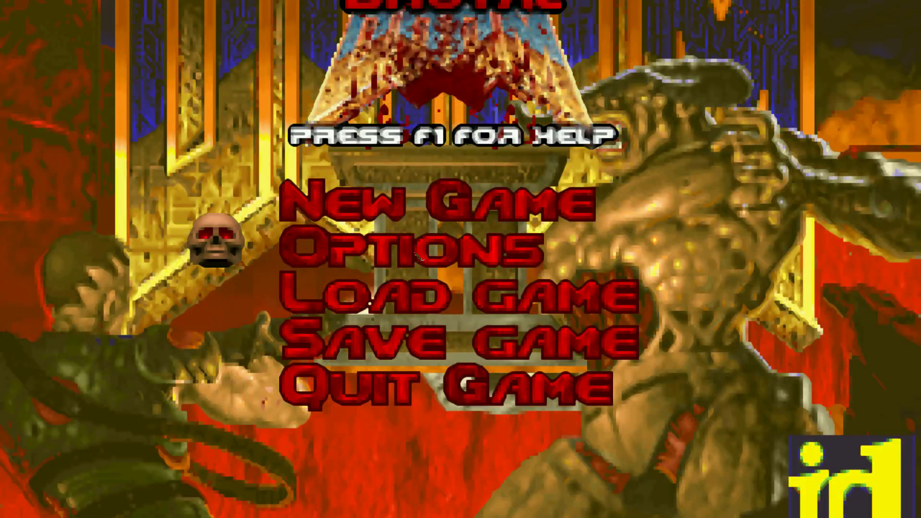
pyautogui.click(418, 257)
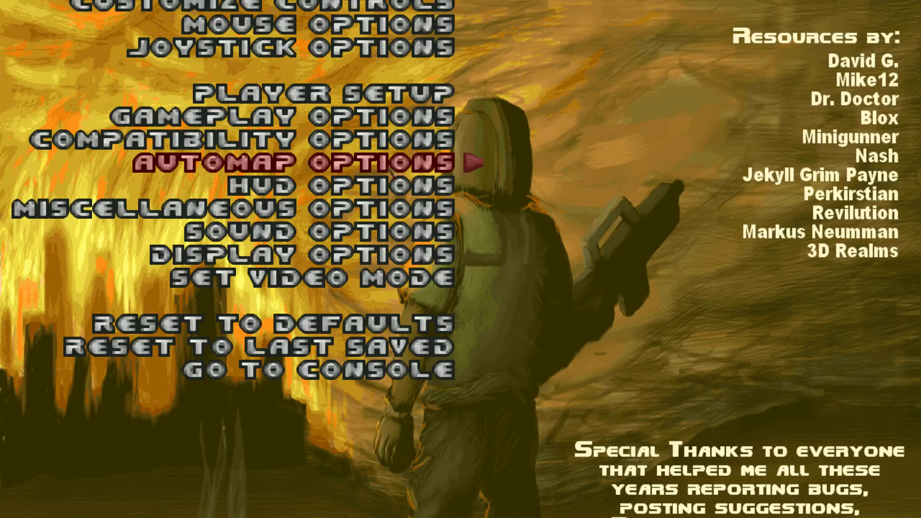
# Step: Review the control bindings under Customize Controls, from firing and movement through weapons and inventory to the Brutal Doom actions, then leave them
pyautogui.click(368, 8)
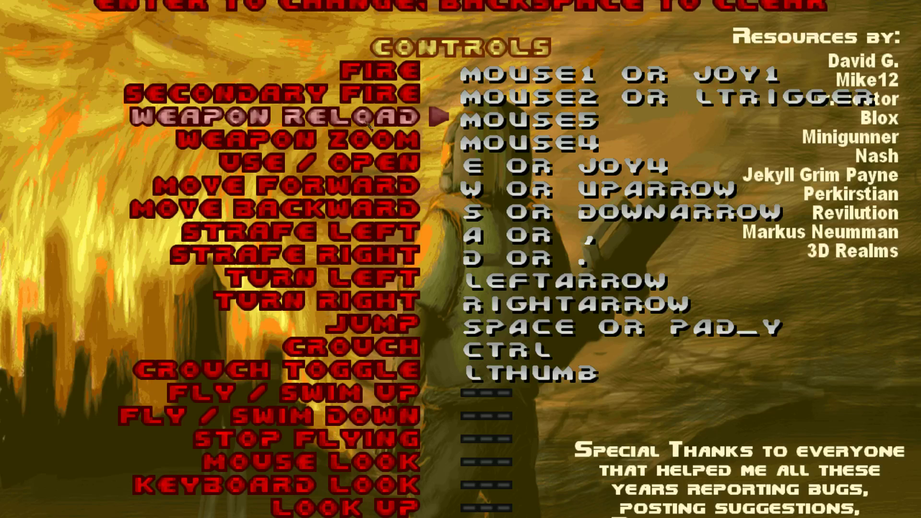
pyautogui.scroll(-10, 363, 188)
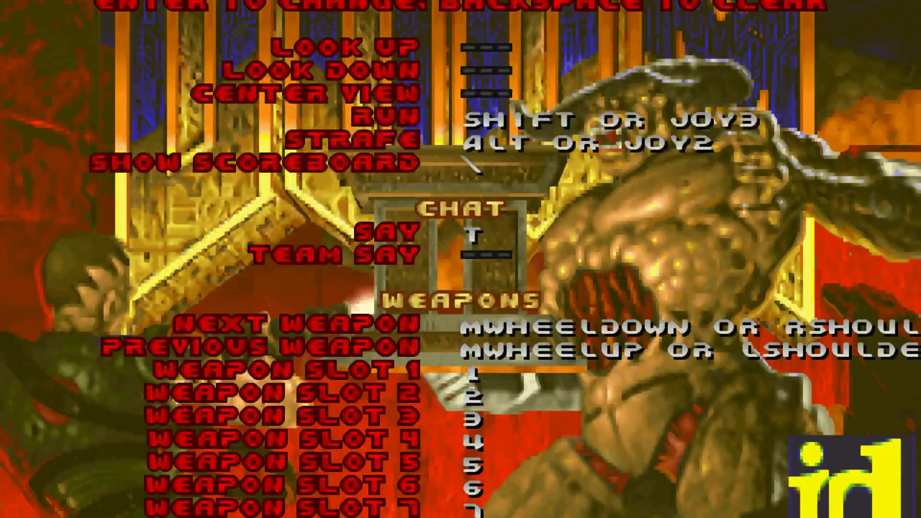
pyautogui.scroll(-6, 424, 275)
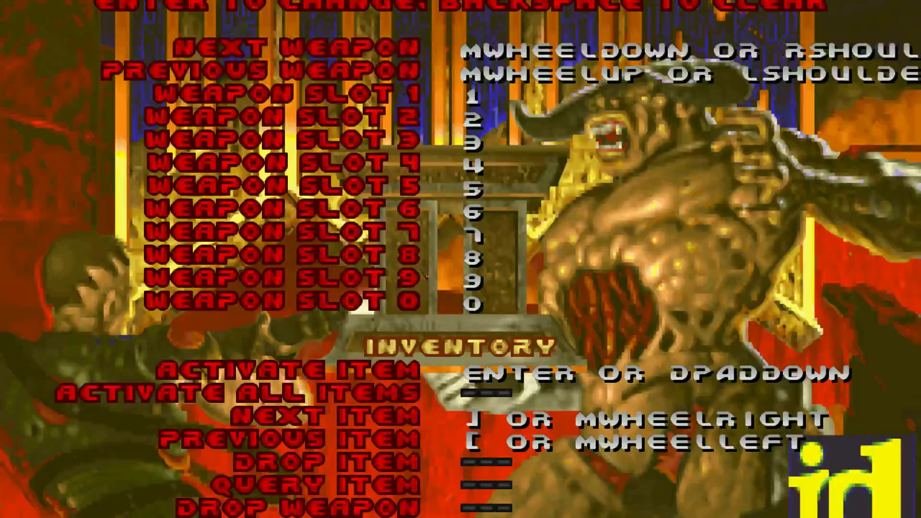
pyautogui.scroll(-7, 425, 274)
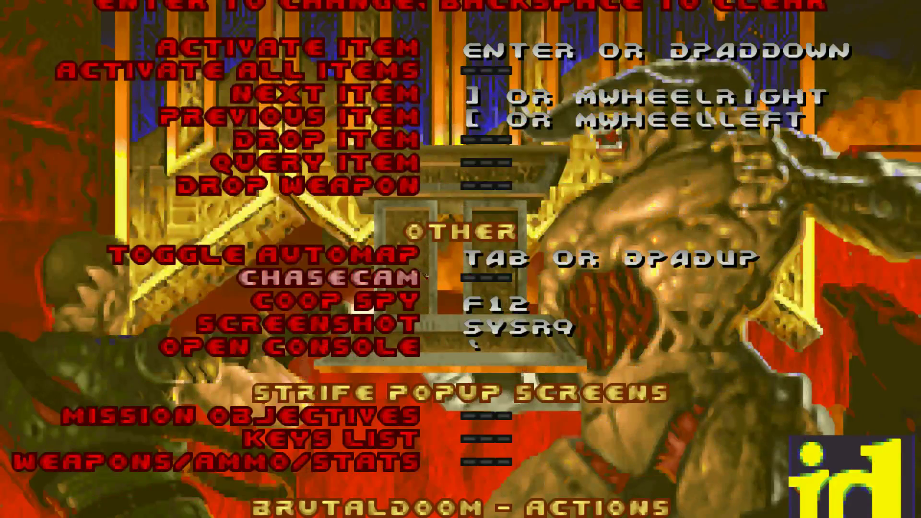
pyautogui.scroll(-2, 425, 275)
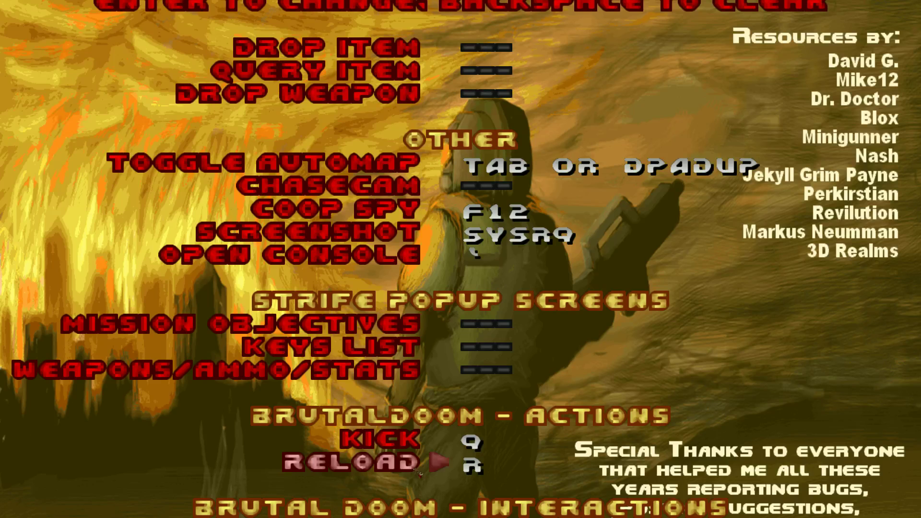
pyautogui.press('Escape')
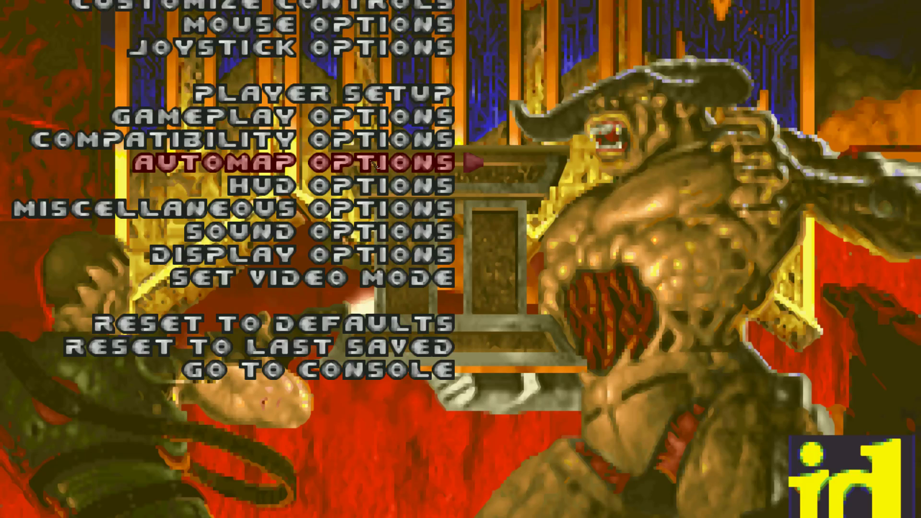
# Step: Check the available resolutions in the video mode settings and the crosshair settings in the HUD options, then return to the main menu
pyautogui.click(313, 281)
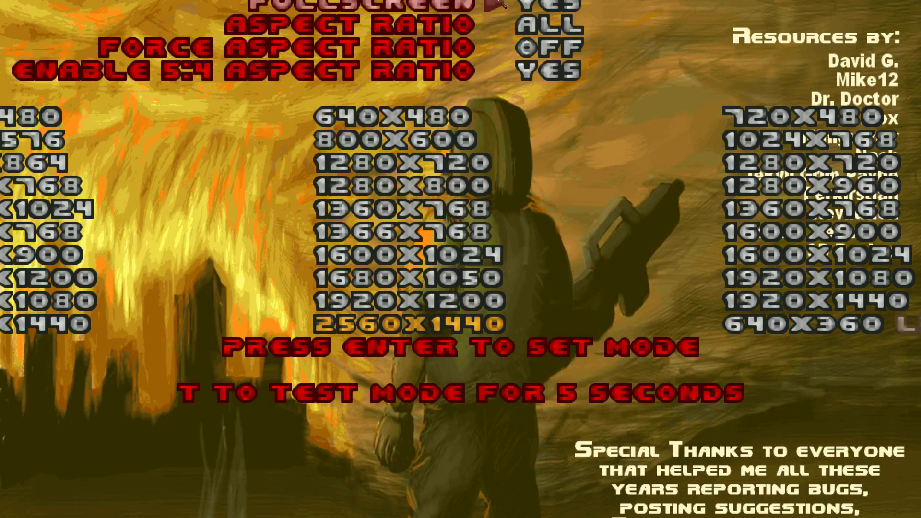
pyautogui.press('Escape')
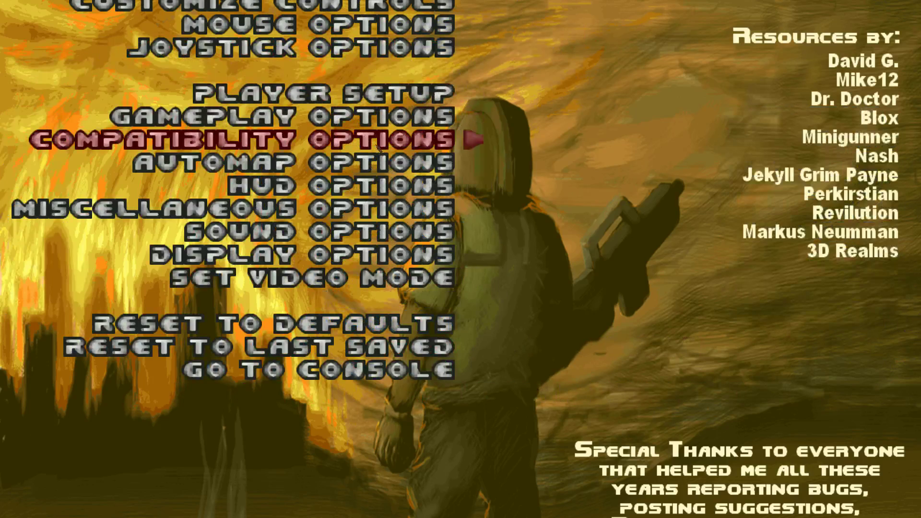
pyautogui.click(350, 191)
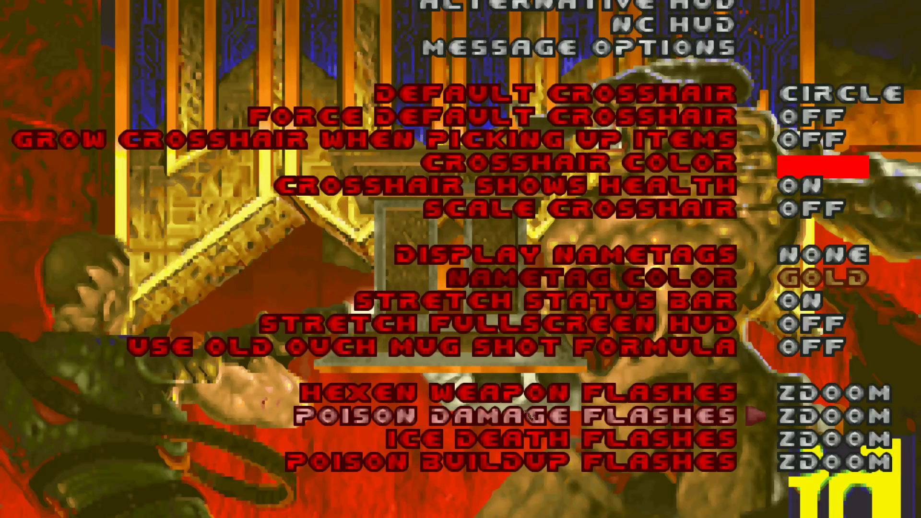
pyautogui.press('Escape')
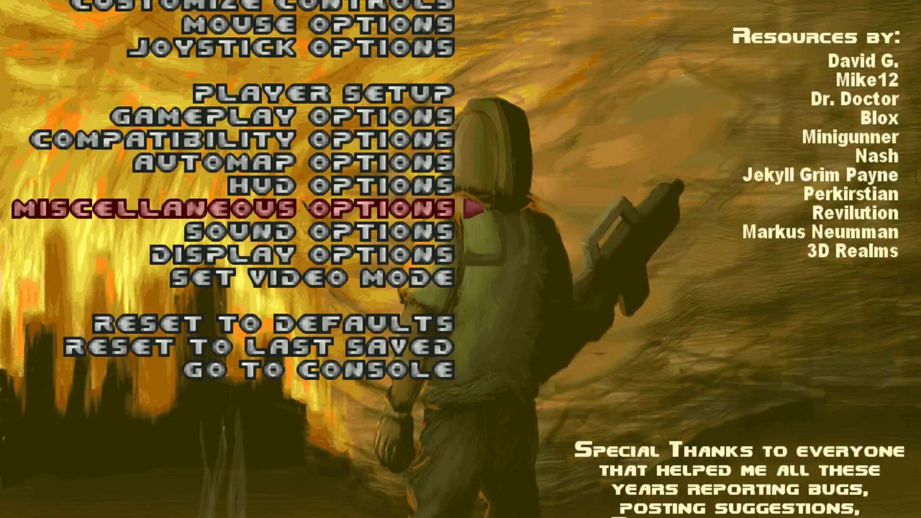
pyautogui.press('Escape')
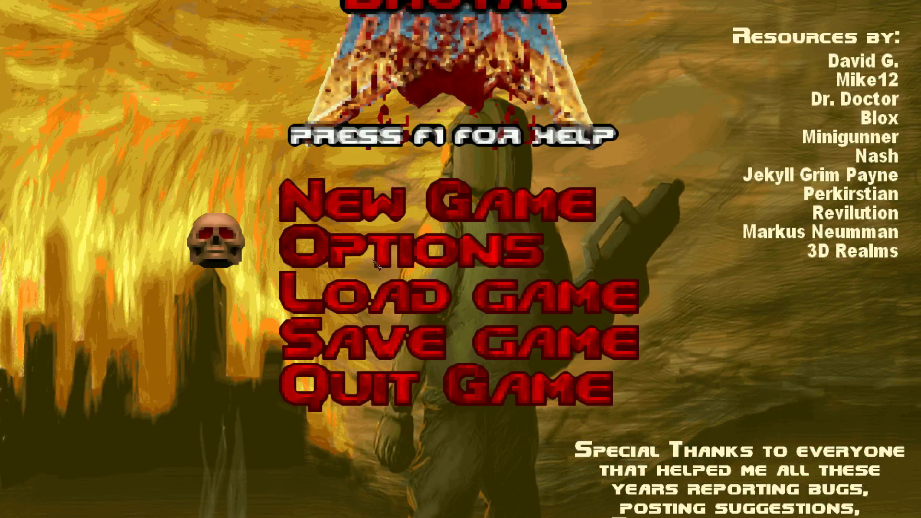
# Step: Reopen the game's Options from the main menu and return to its list of option categories
pyautogui.click(401, 255)
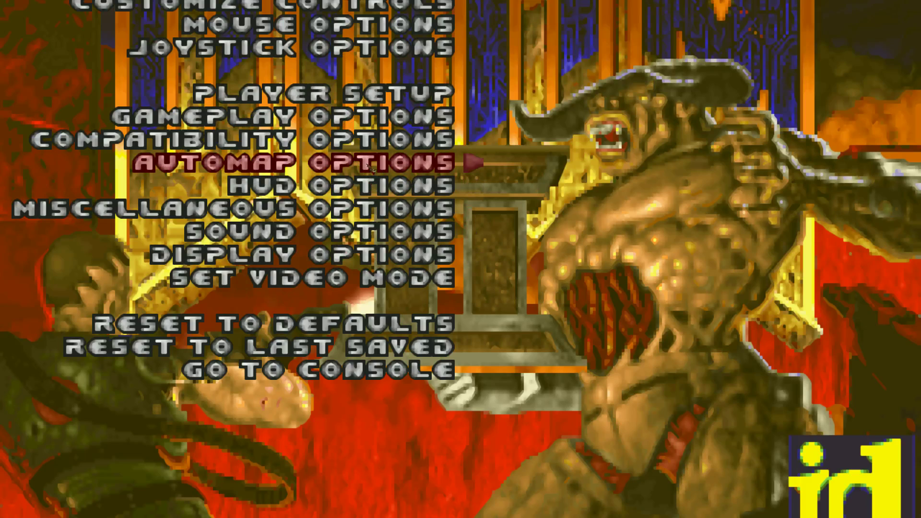
pyautogui.click(367, 201)
pyautogui.press('Escape')
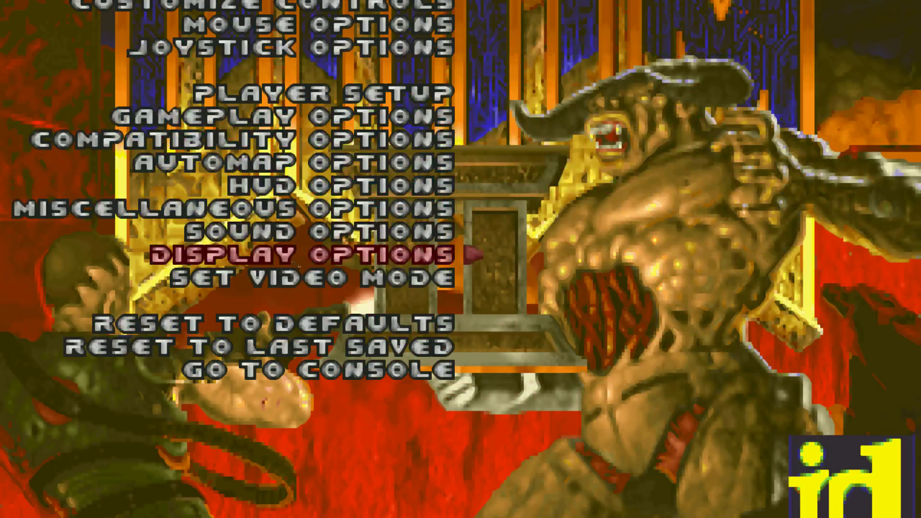